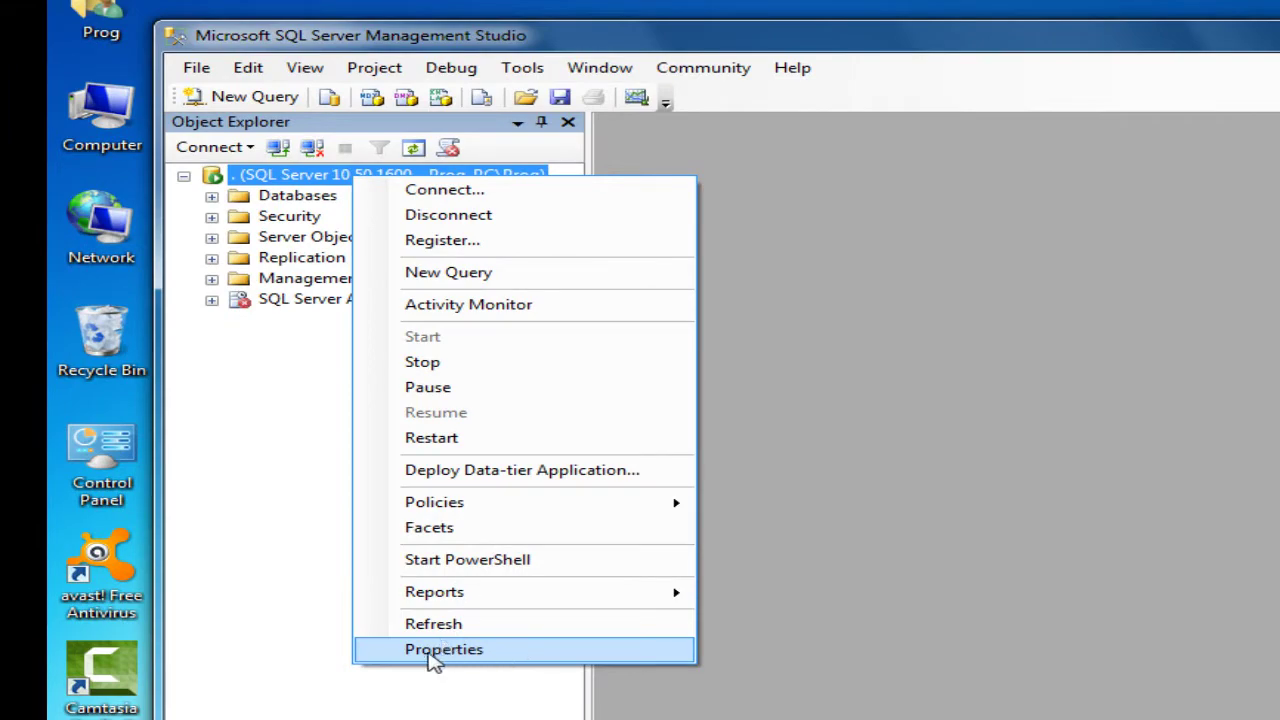
# Set the server's authentication to SQL Server and Windows Authentication mode in its properties
pyautogui.click(445, 649)
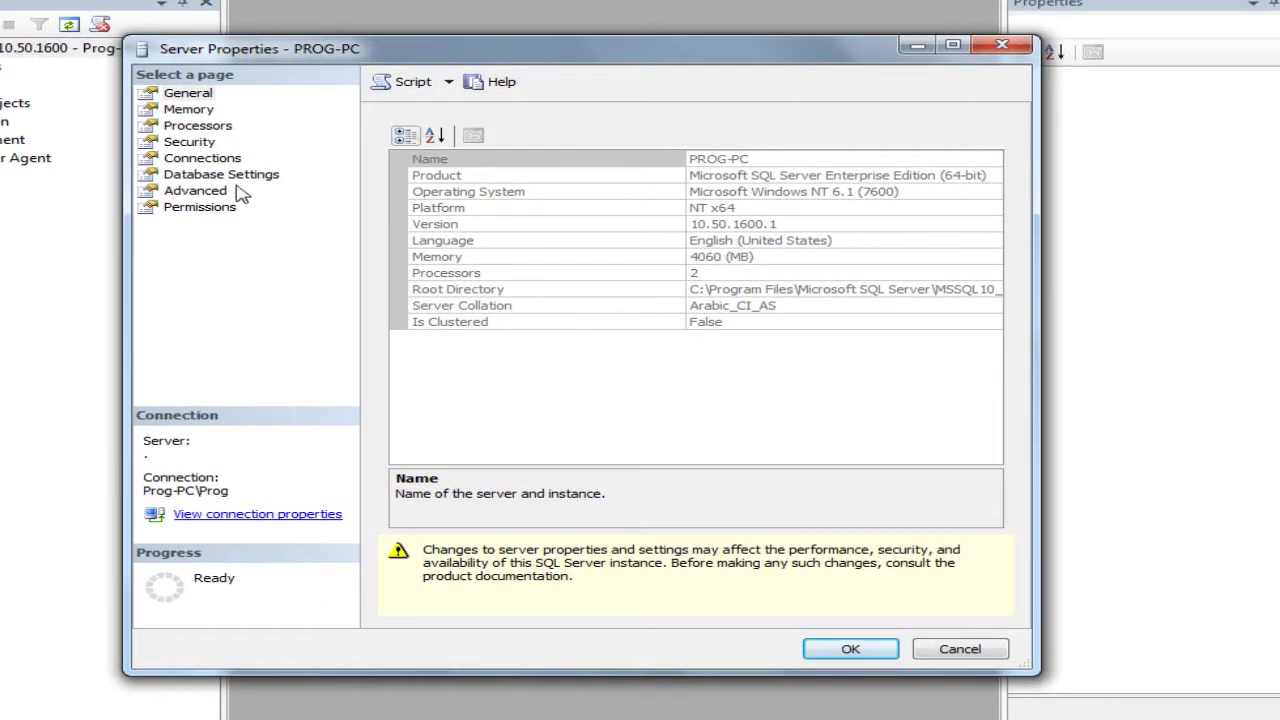
pyautogui.click(190, 147)
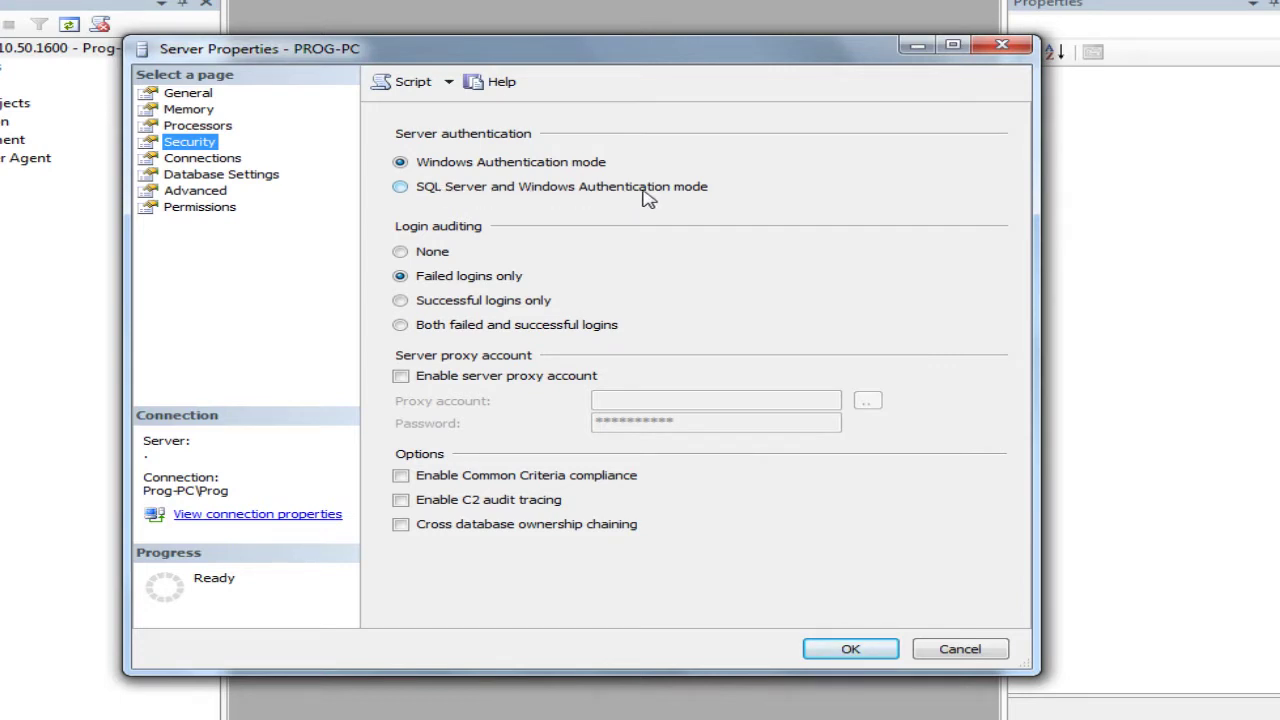
pyautogui.click(402, 189)
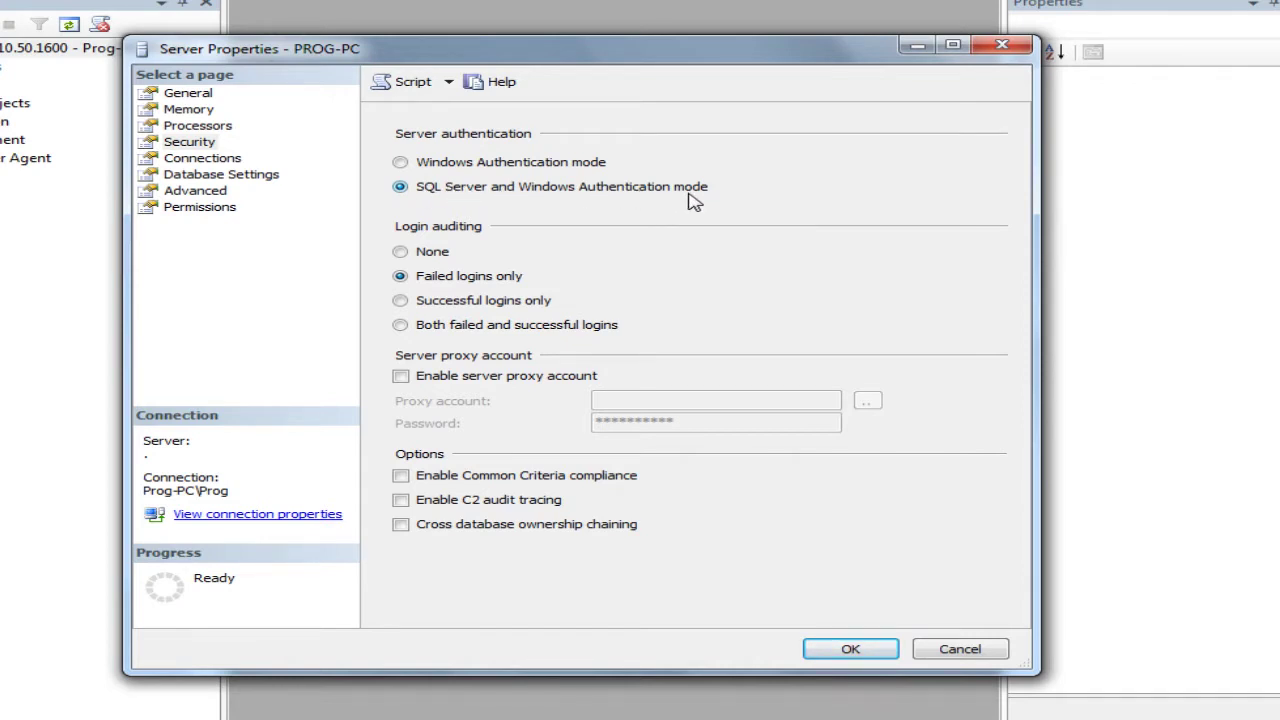
# Allow remote connections to this server, then apply the server properties and acknowledge the restart notice
pyautogui.click(227, 165)
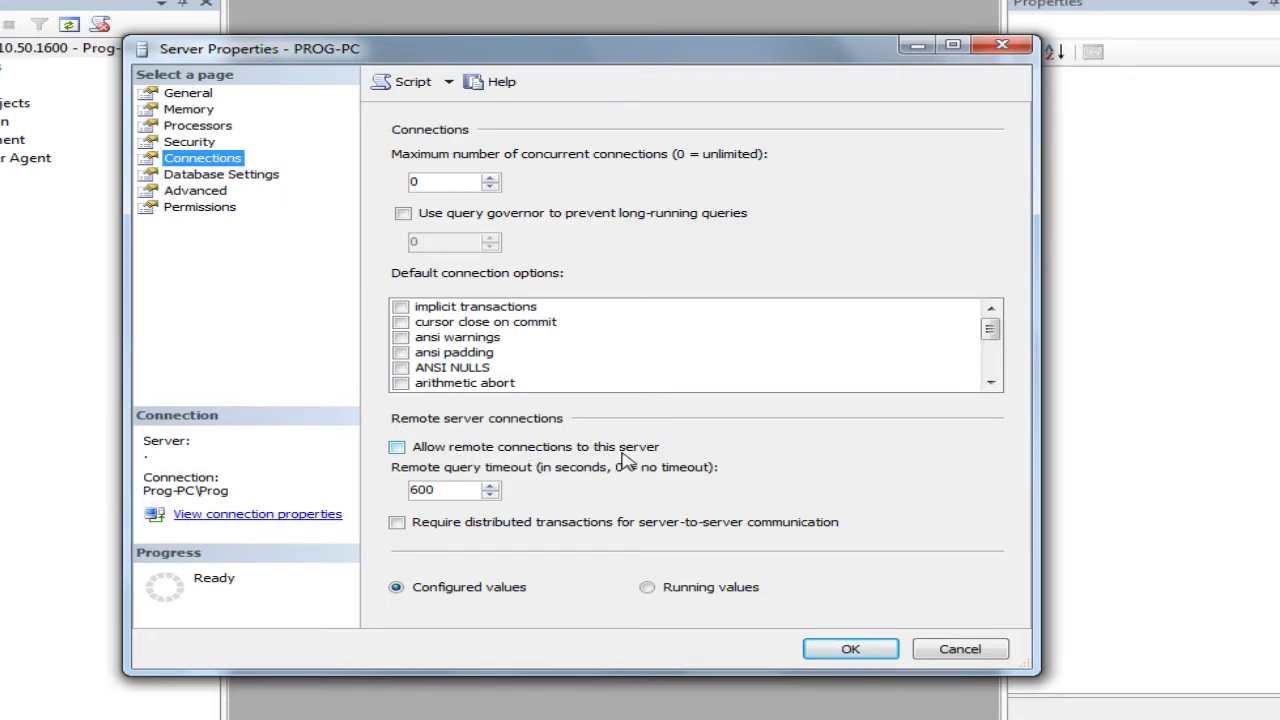
pyautogui.click(397, 449)
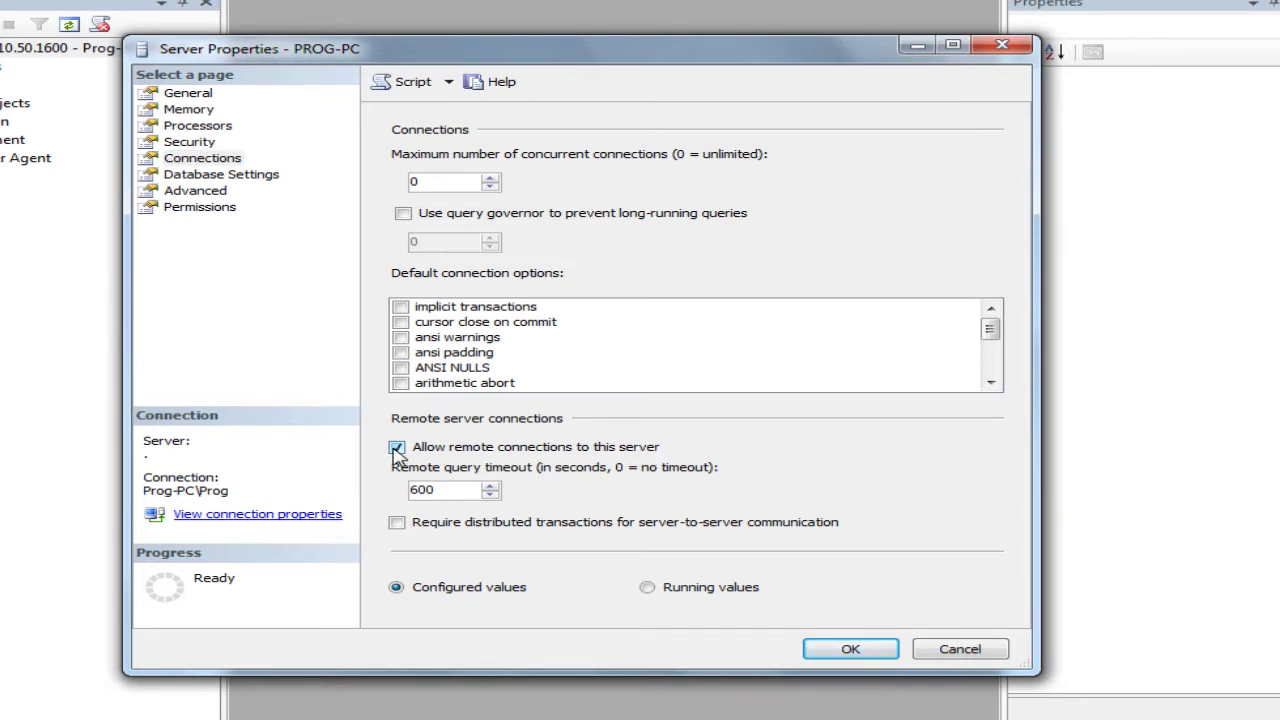
pyautogui.click(850, 650)
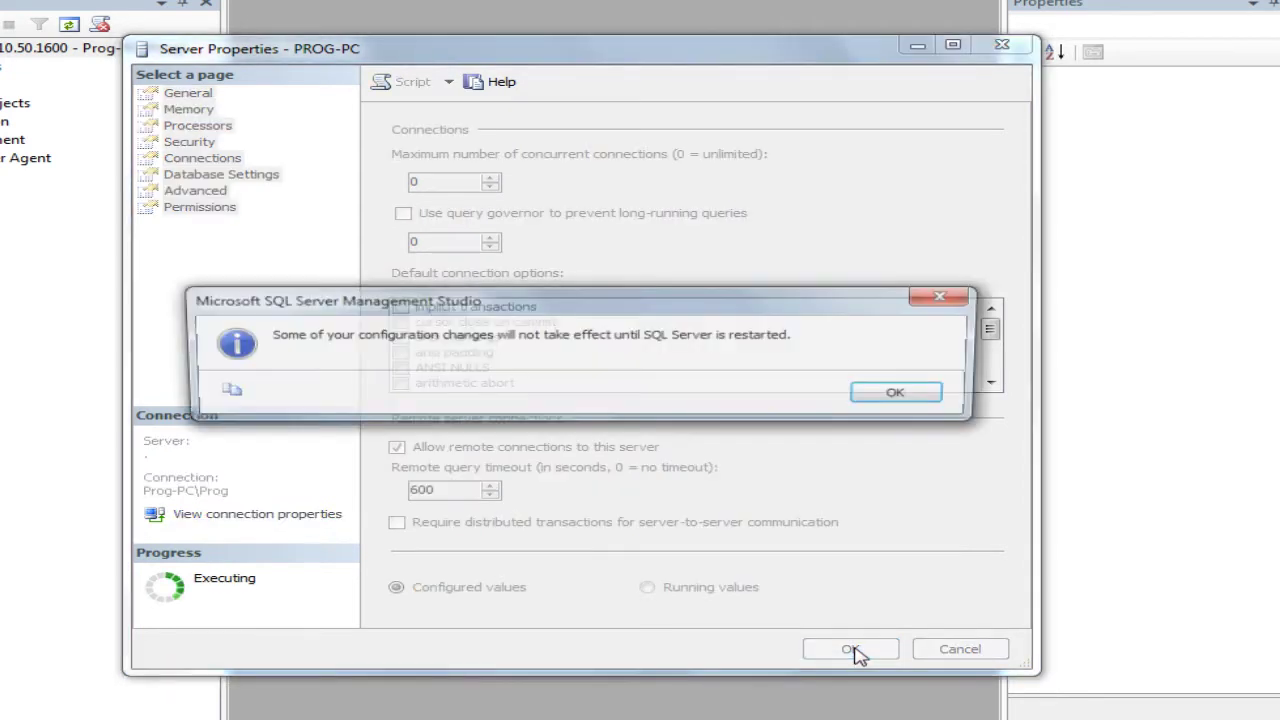
pyautogui.click(925, 404)
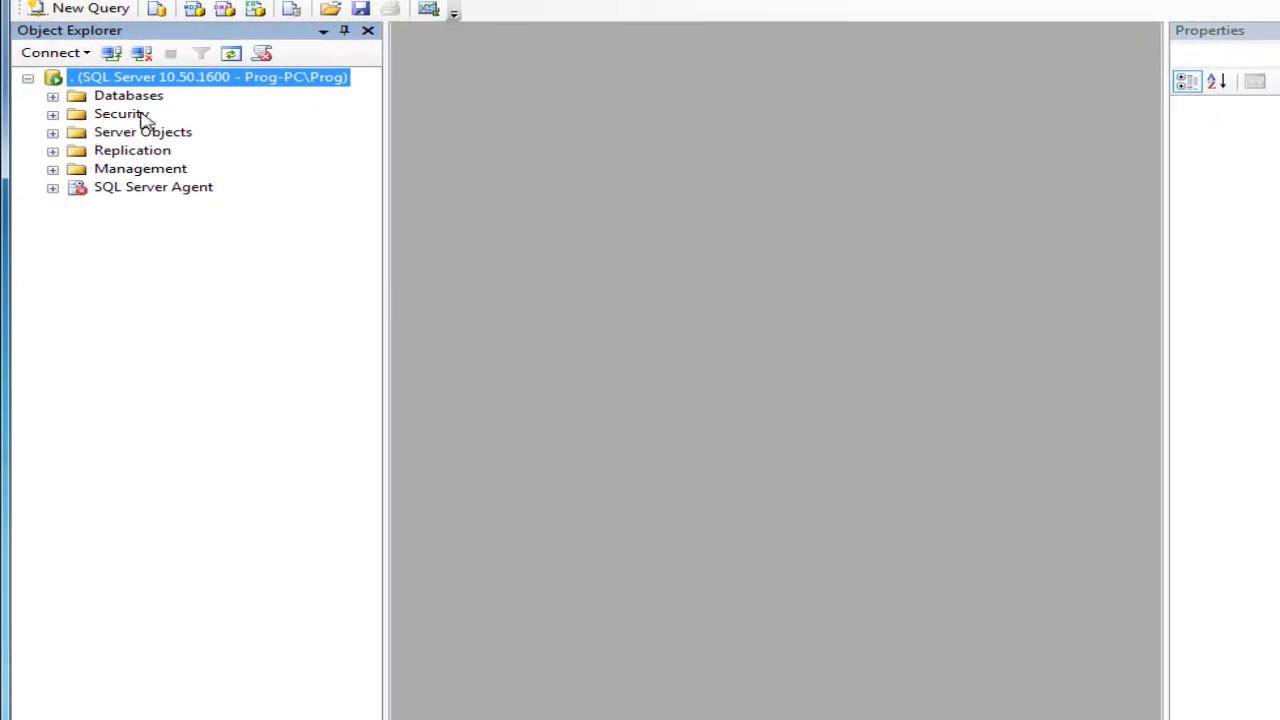
# Start a new server login using SQL Server authentication, entering the login name, the password and its confirmation
pyautogui.click(53, 115)
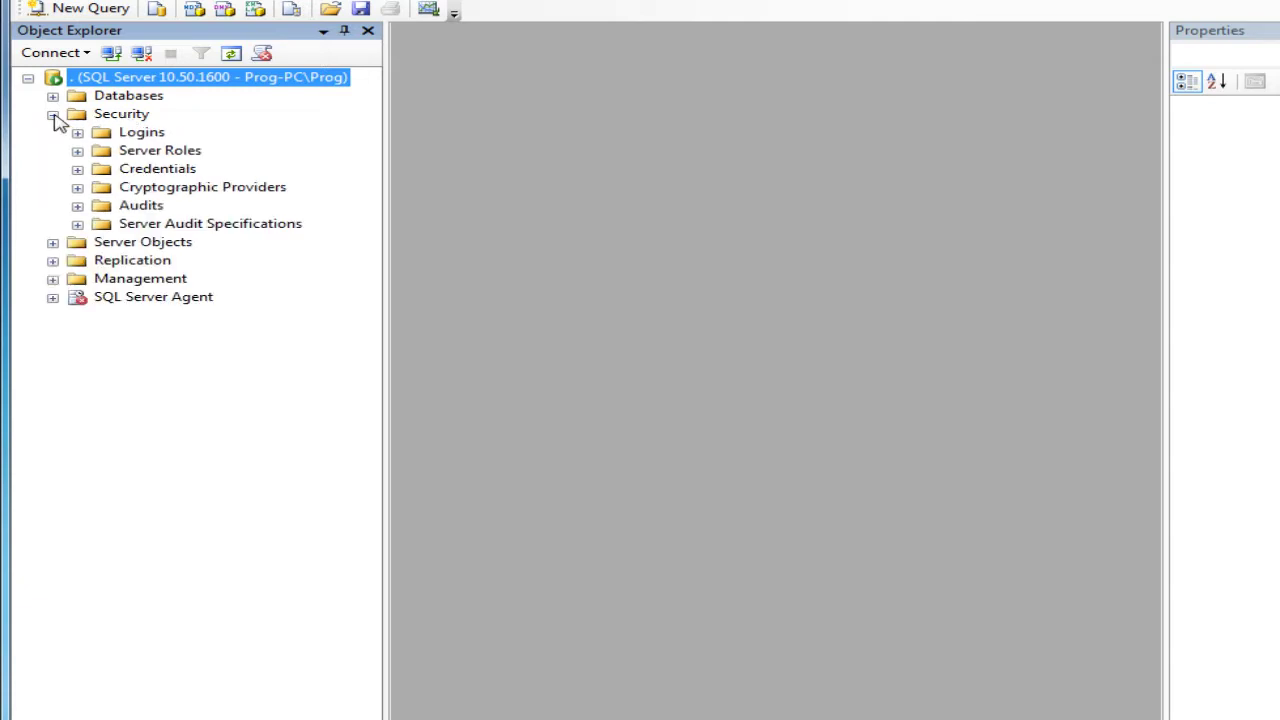
pyautogui.rightClick(145, 134)
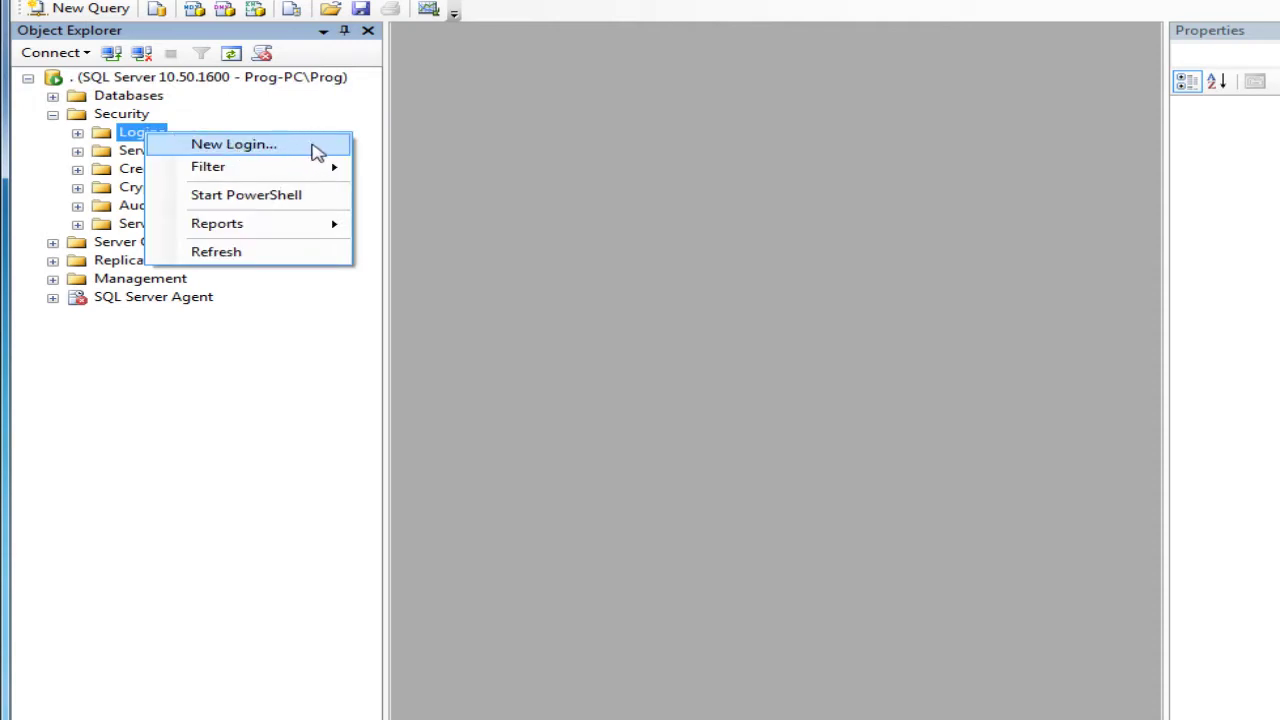
pyautogui.click(298, 154)
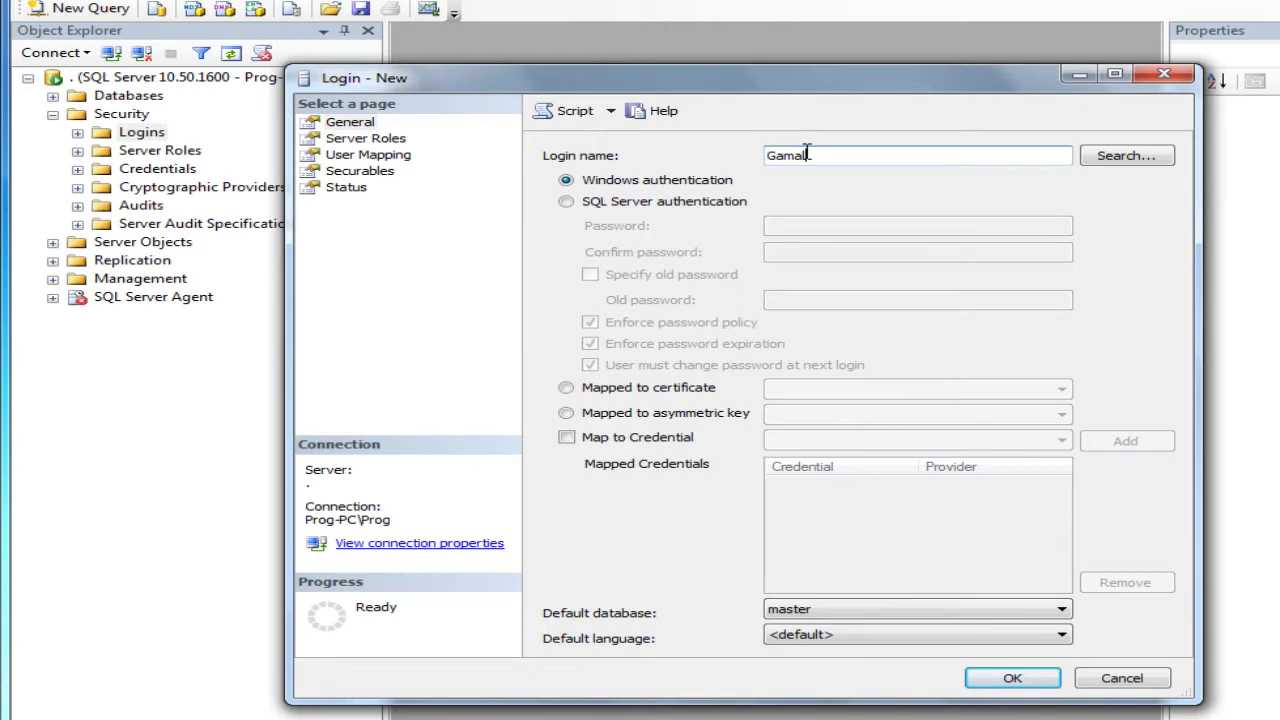
pyautogui.click(566, 203)
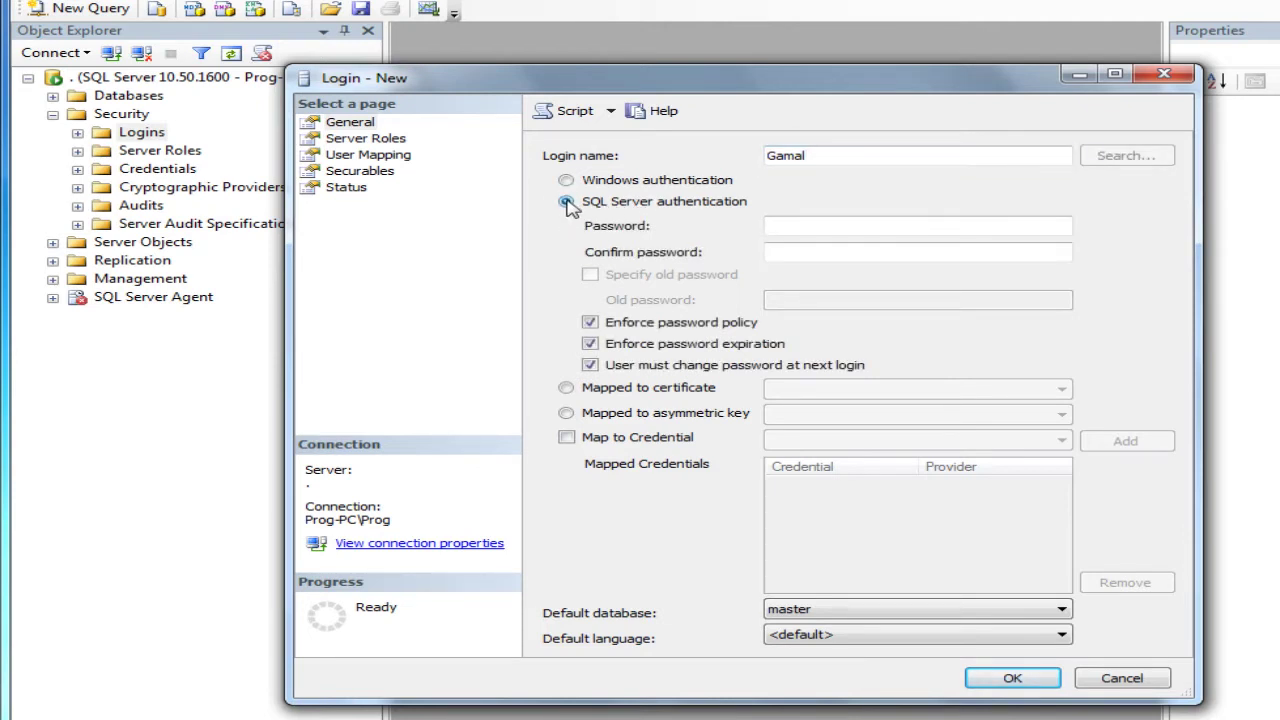
pyautogui.click(806, 228)
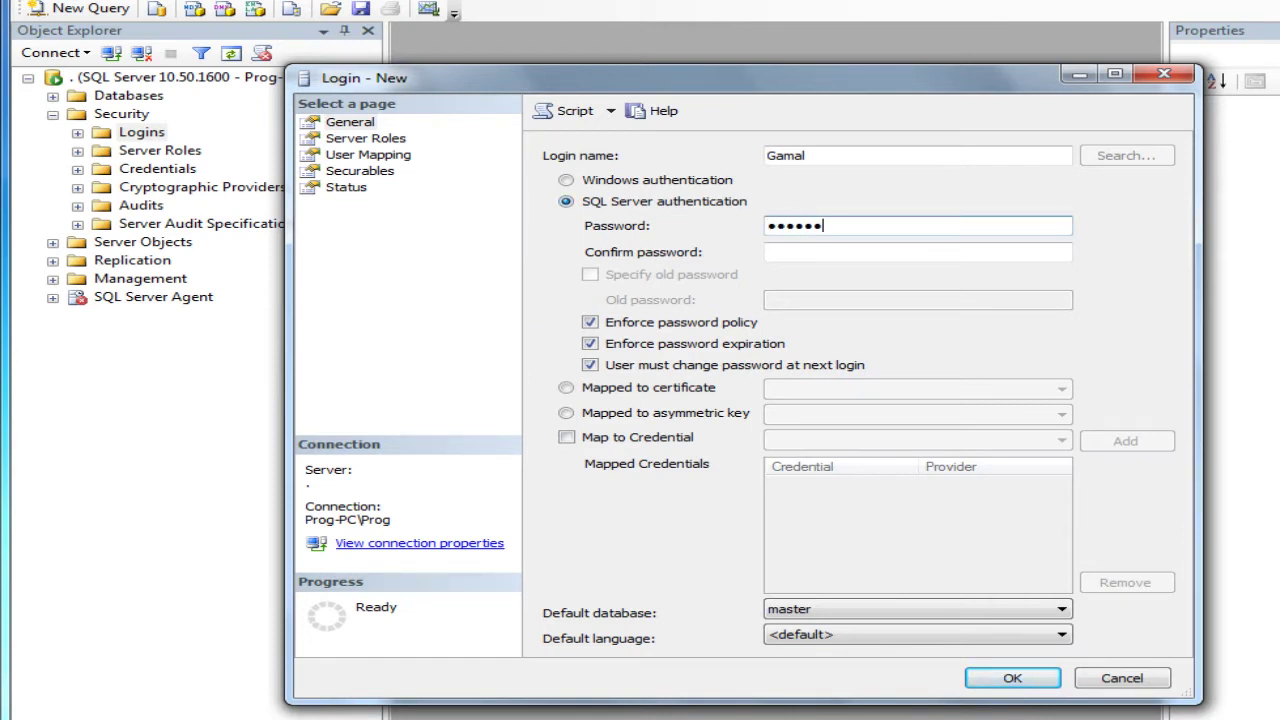
pyautogui.click(822, 252)
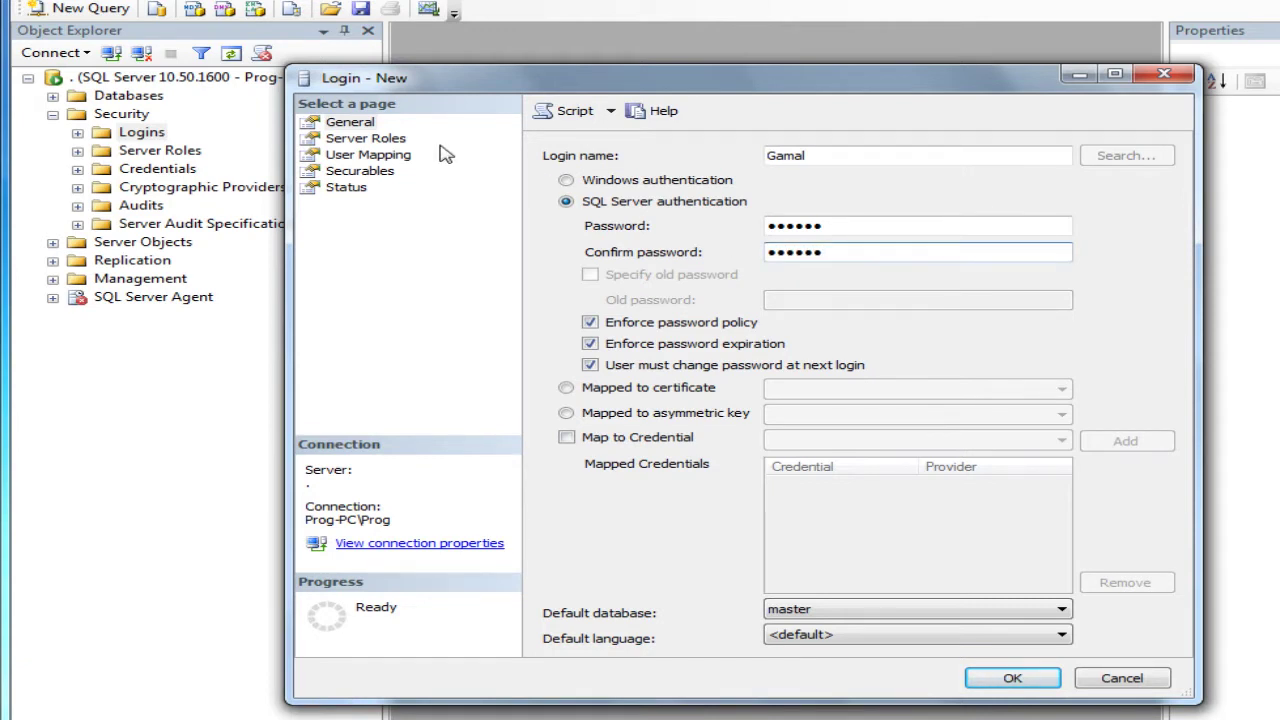
# Grant the new login the sysadmin server role and create it mapped to the Names database with db_owner membership
pyautogui.click(396, 142)
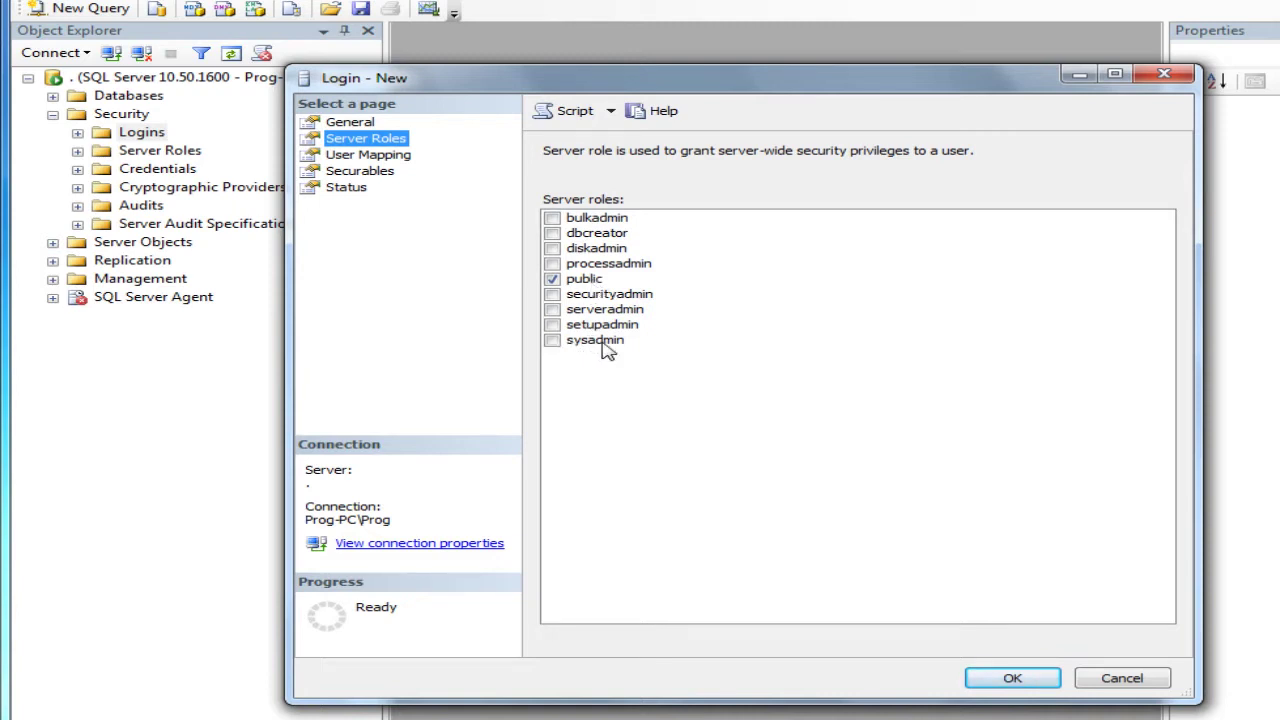
pyautogui.click(557, 343)
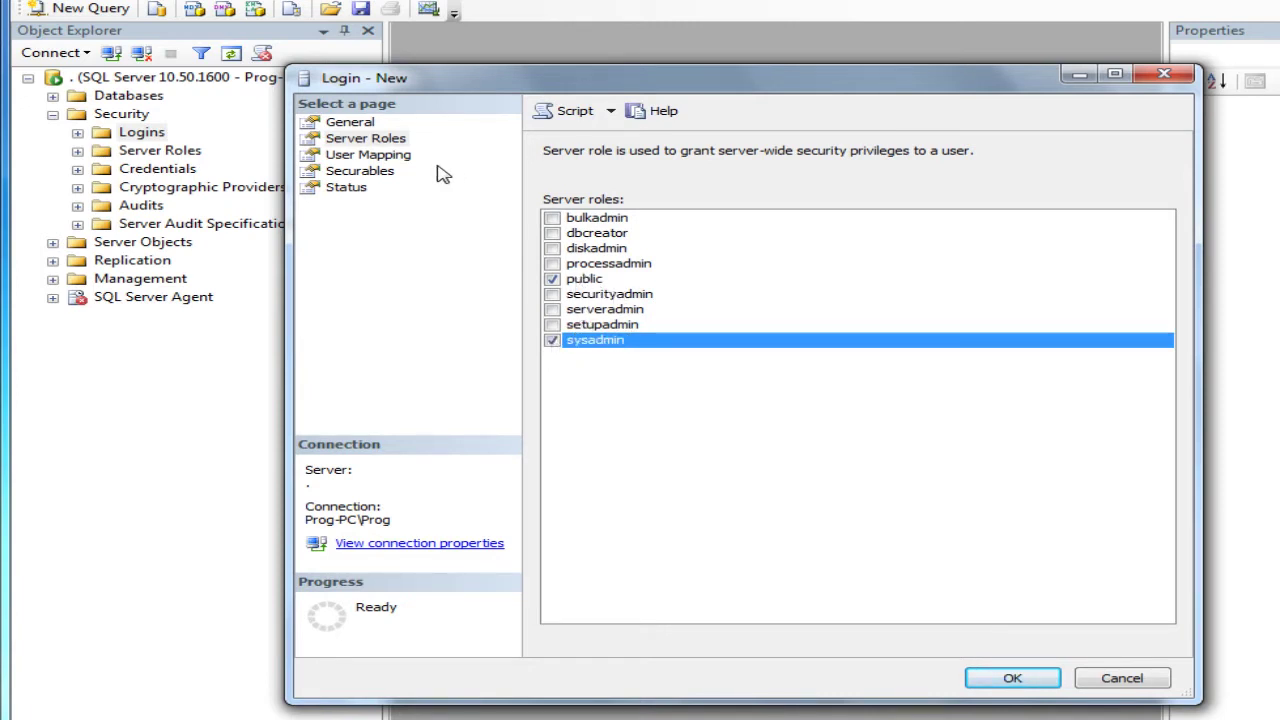
pyautogui.click(392, 155)
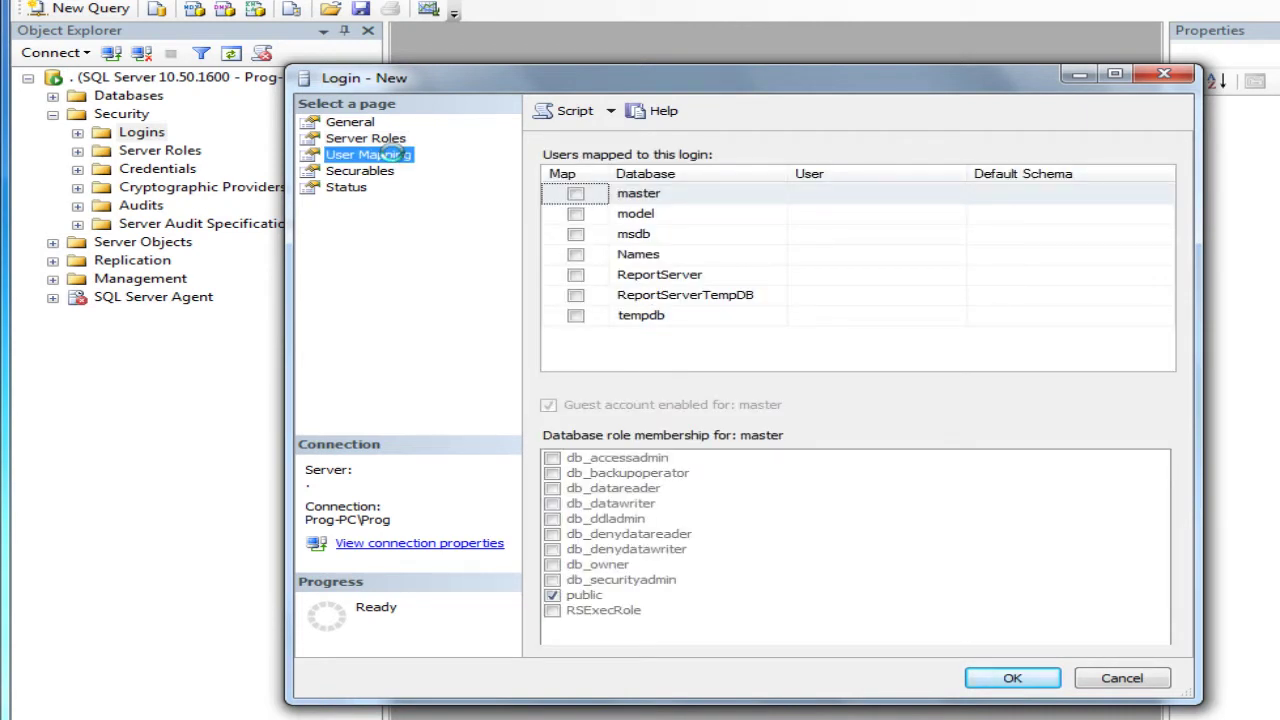
pyautogui.click(577, 256)
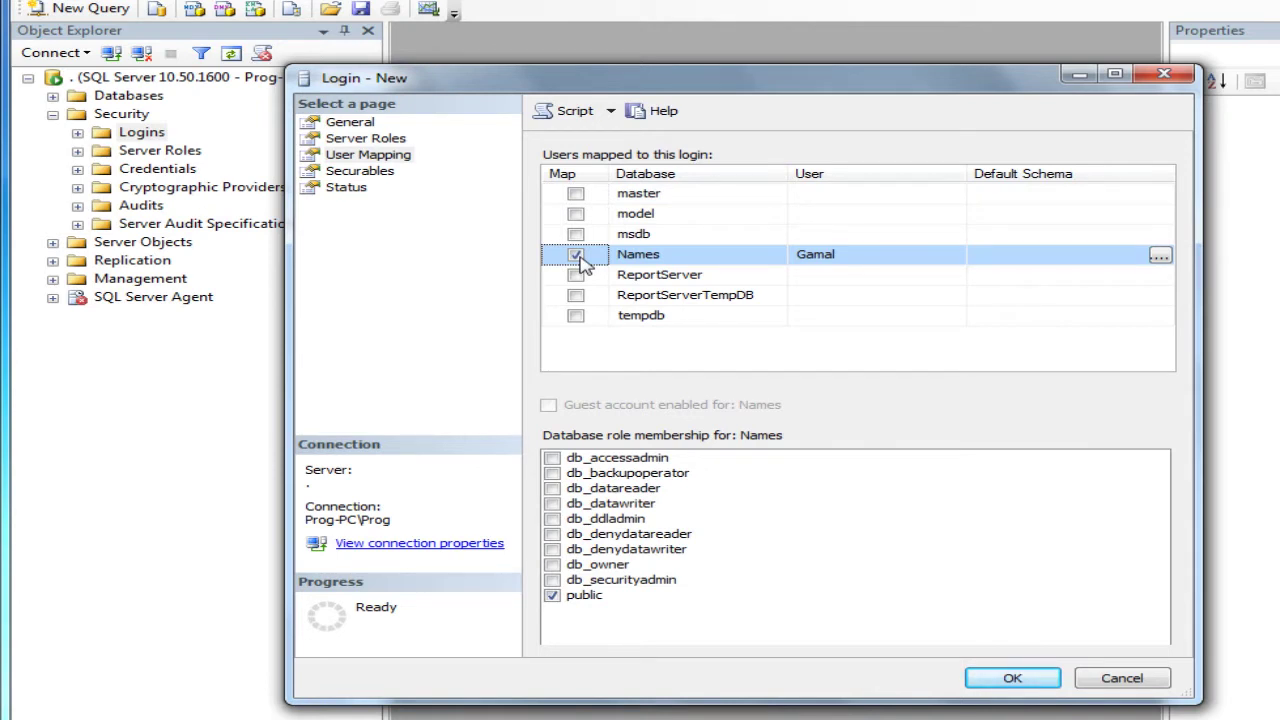
pyautogui.click(555, 566)
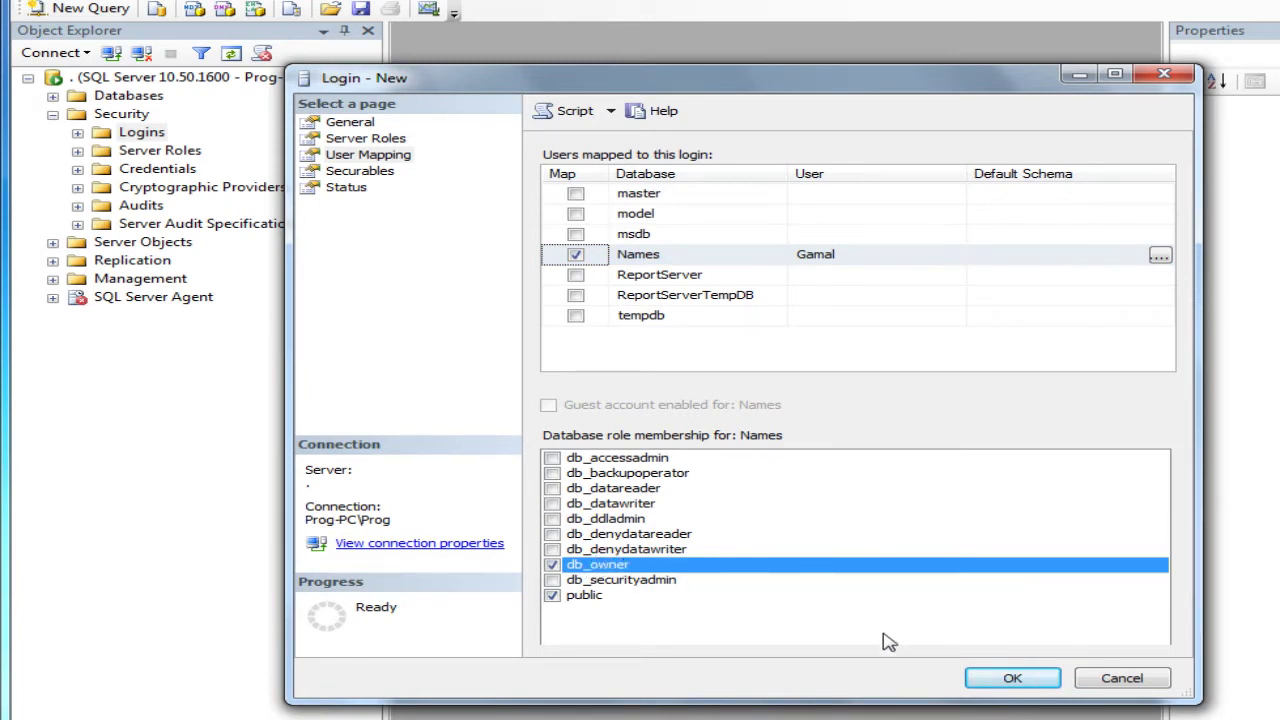
pyautogui.click(1012, 678)
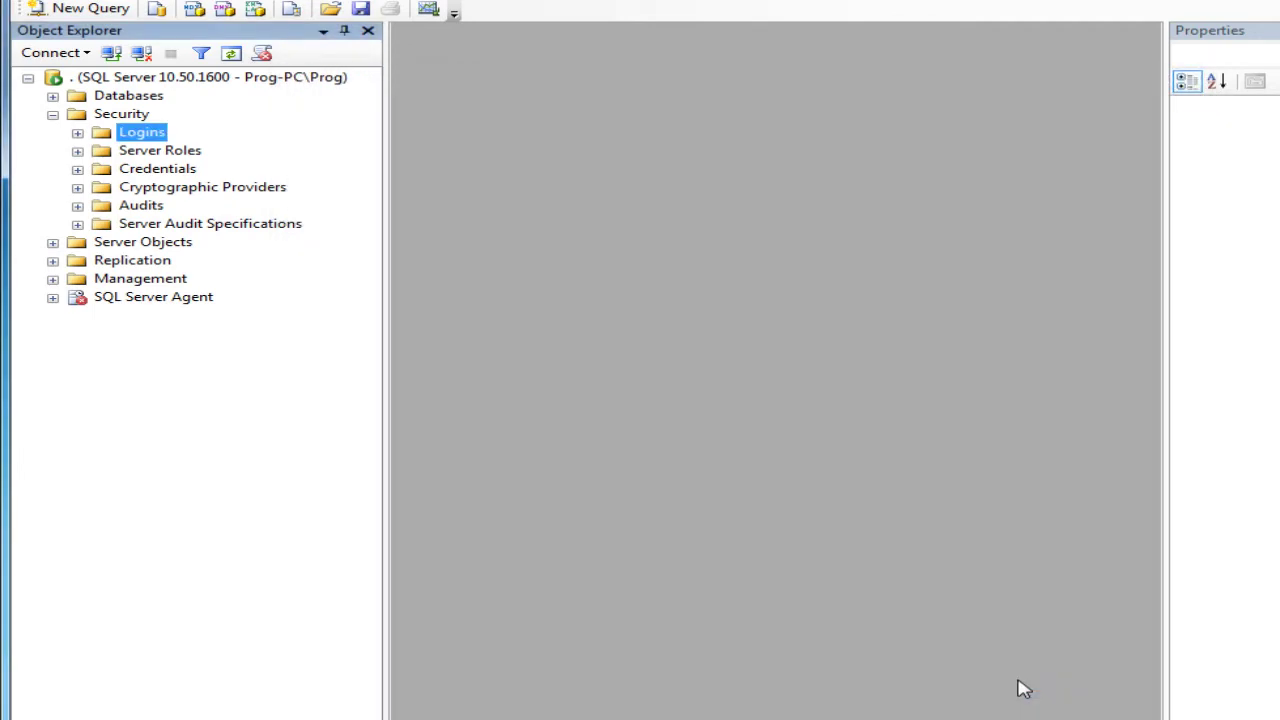
pyautogui.click(77, 133)
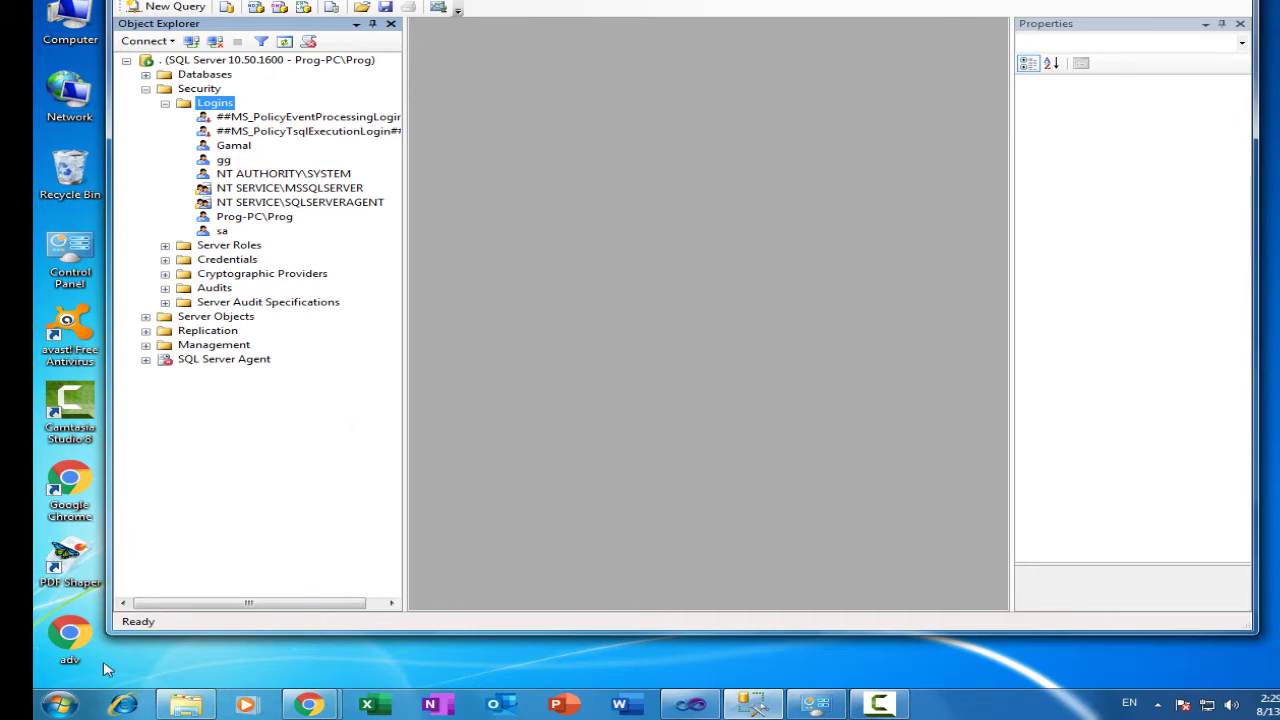
# Search the installed programs for "sql" and open SQL Server Configuration Manager
pyautogui.click(60, 705)
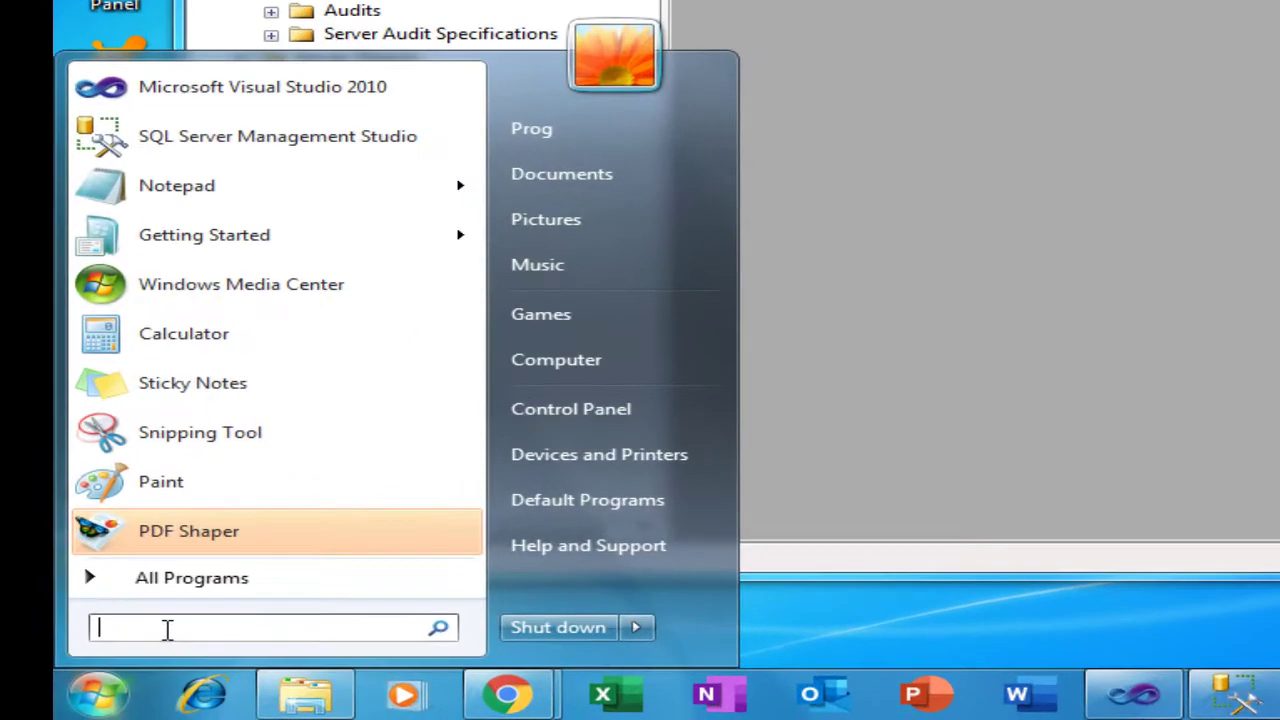
pyautogui.write('sql')
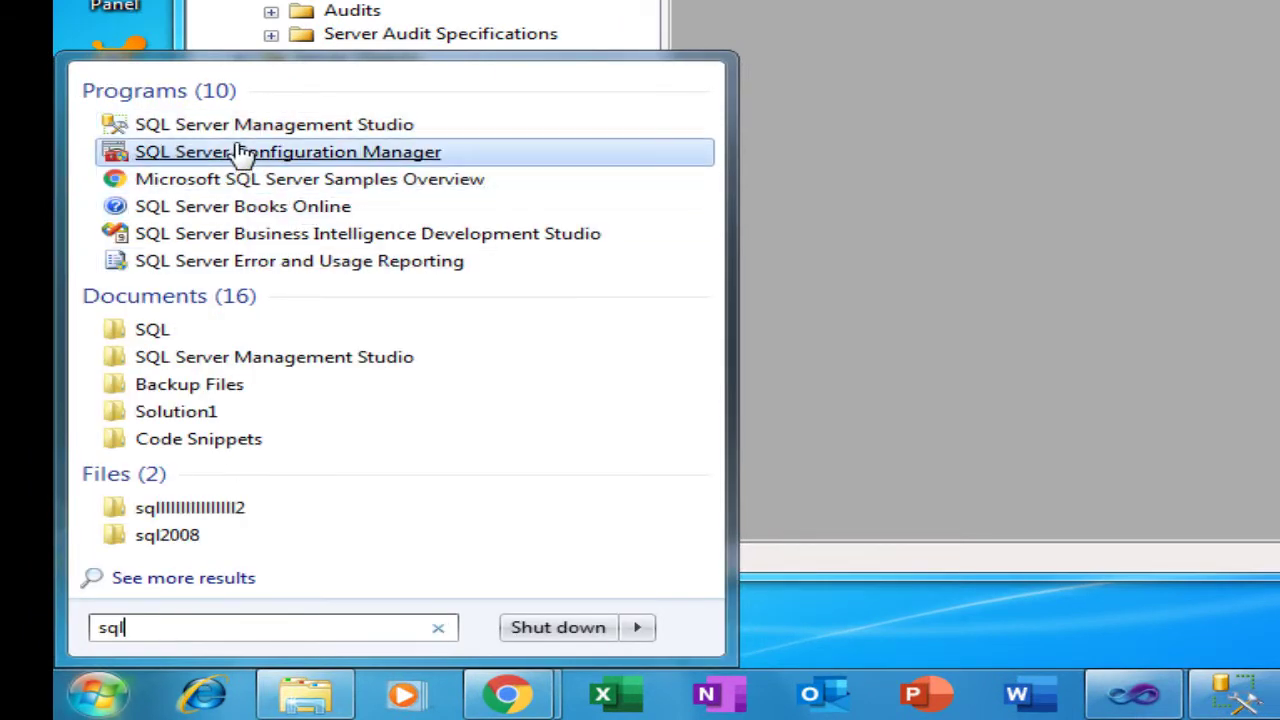
pyautogui.click(285, 155)
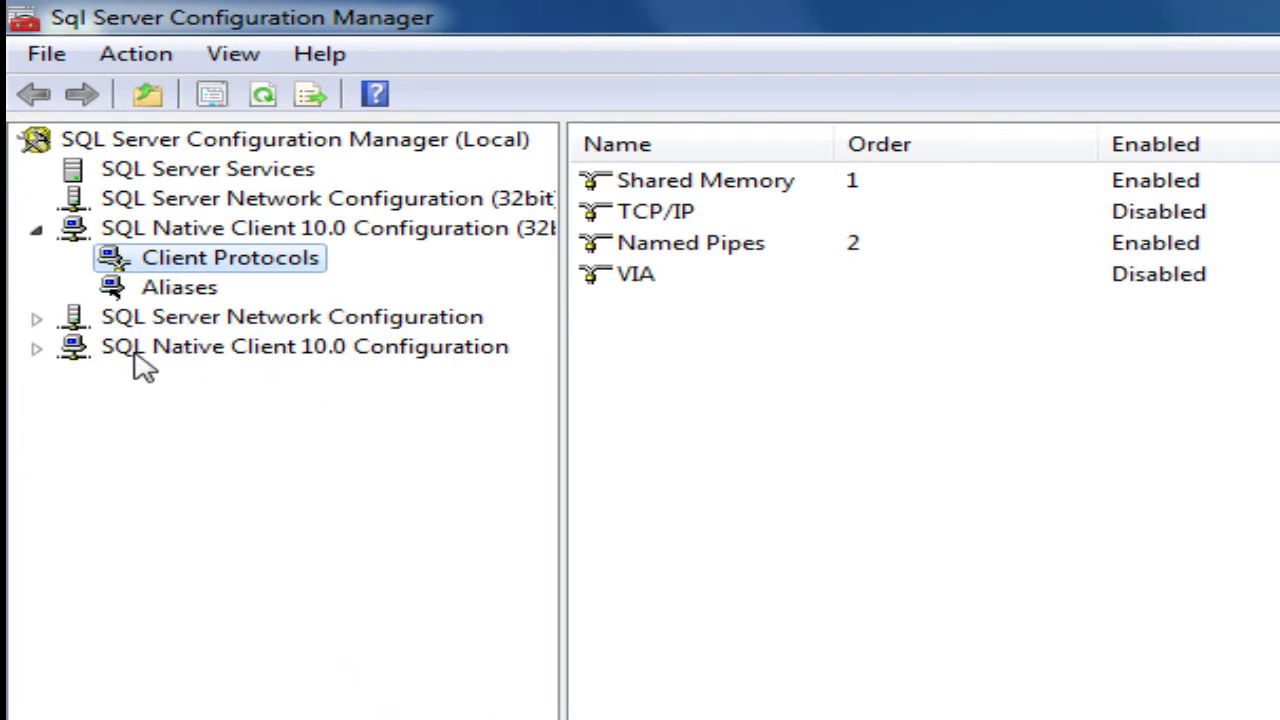
# Enable the TCP/IP client protocol under SQL Native Client 10.0 Configuration
pyautogui.click(36, 349)
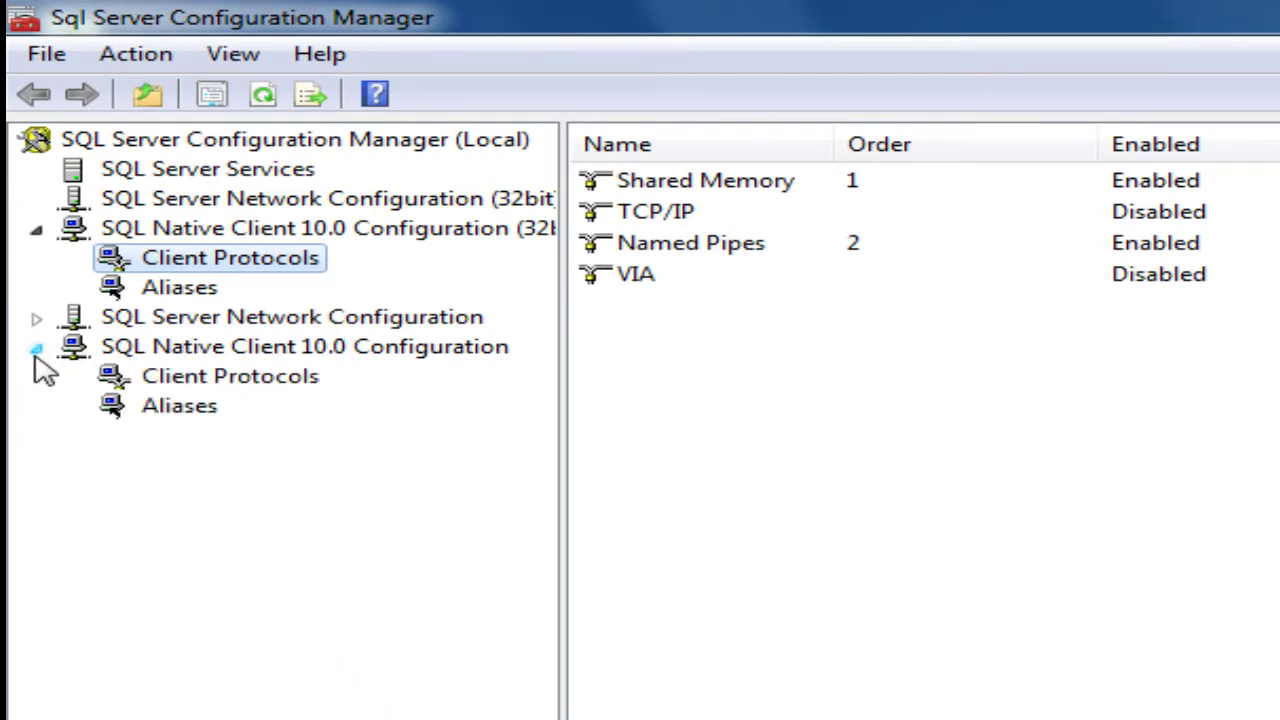
pyautogui.click(240, 383)
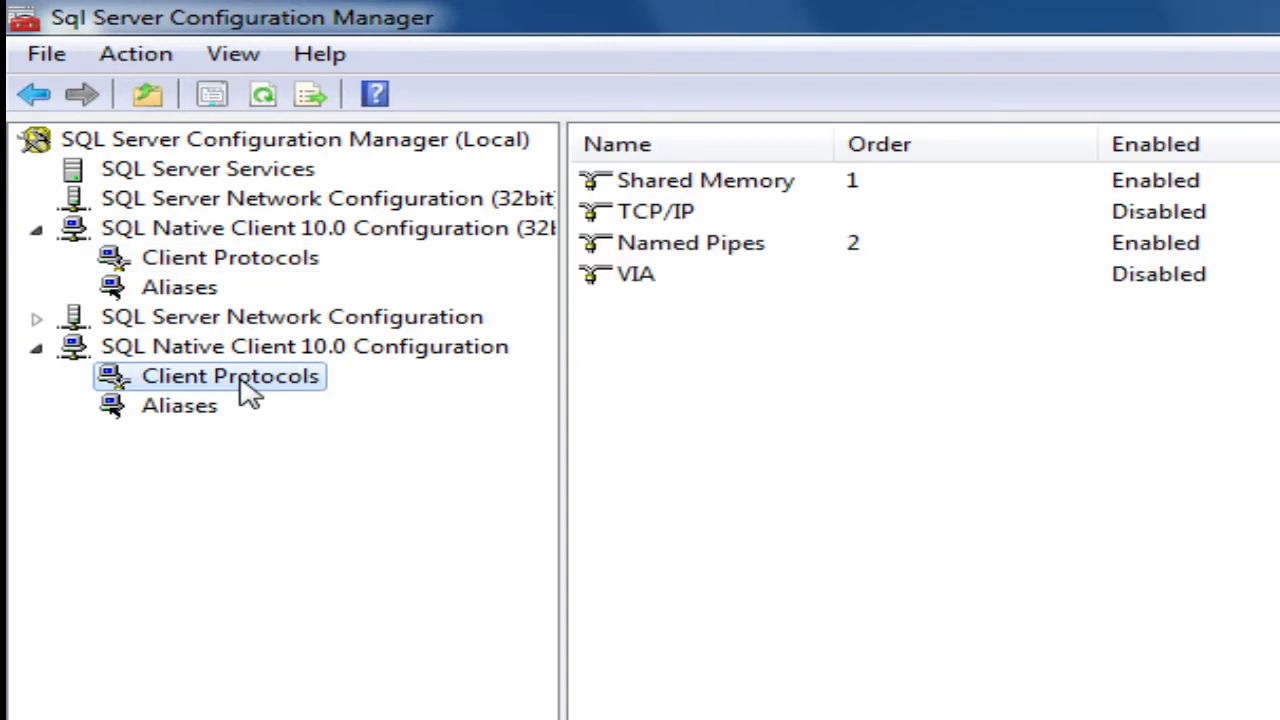
pyautogui.doubleClick(660, 212)
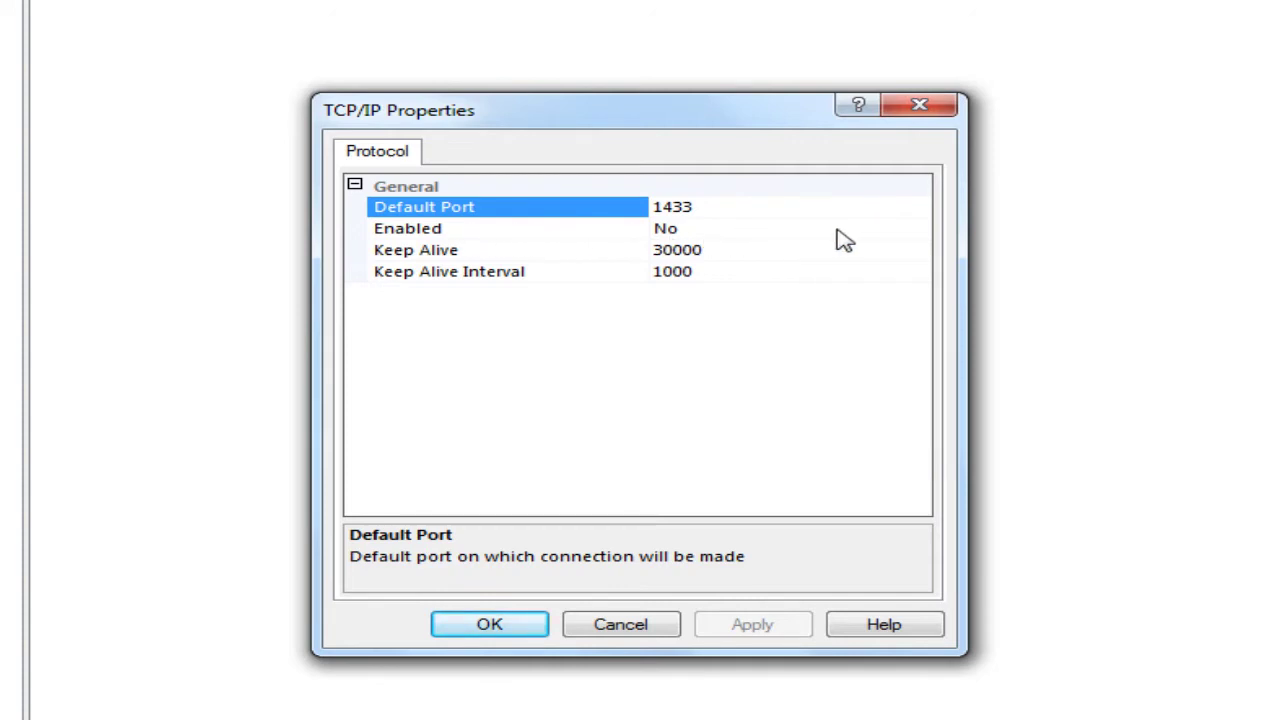
pyautogui.click(905, 238)
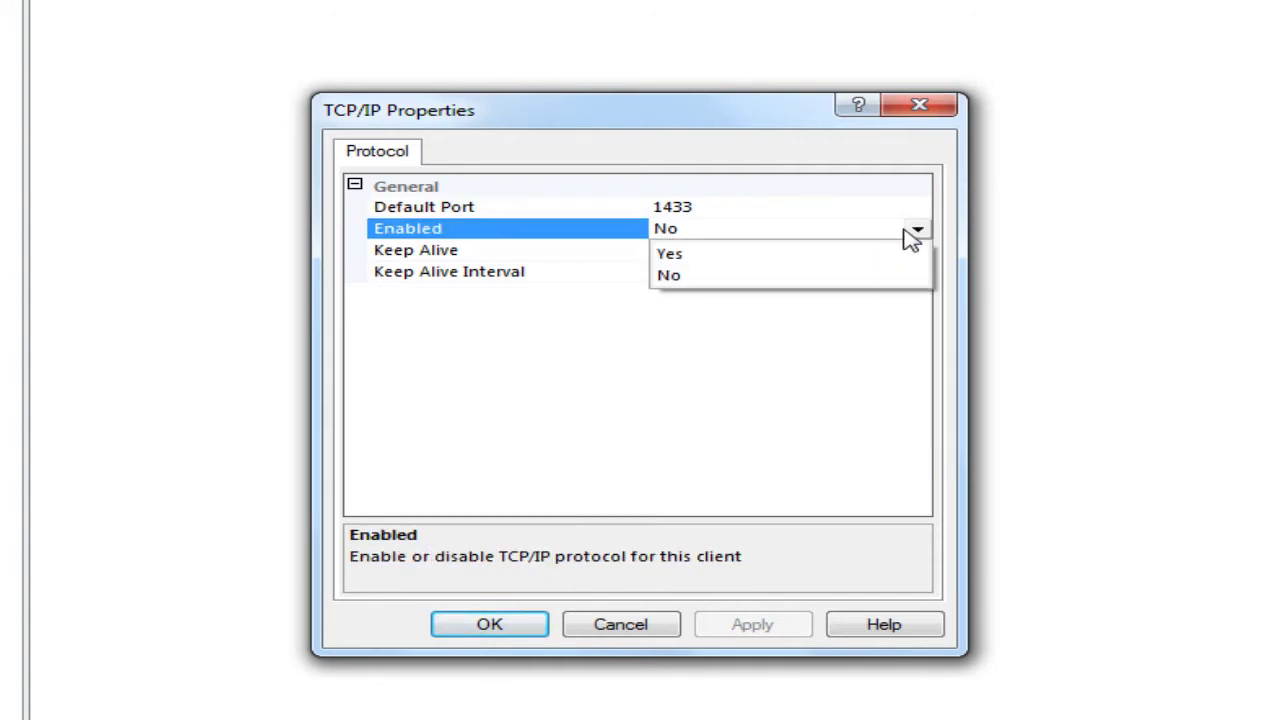
pyautogui.click(745, 258)
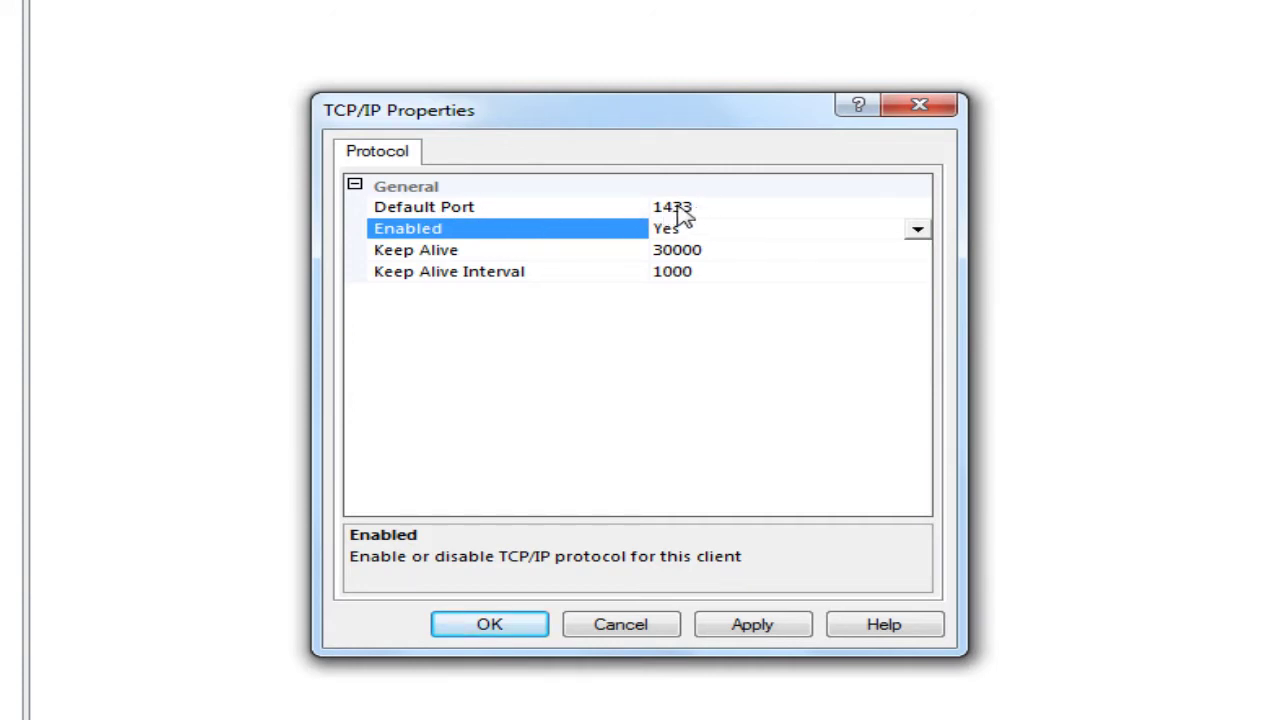
pyautogui.click(505, 630)
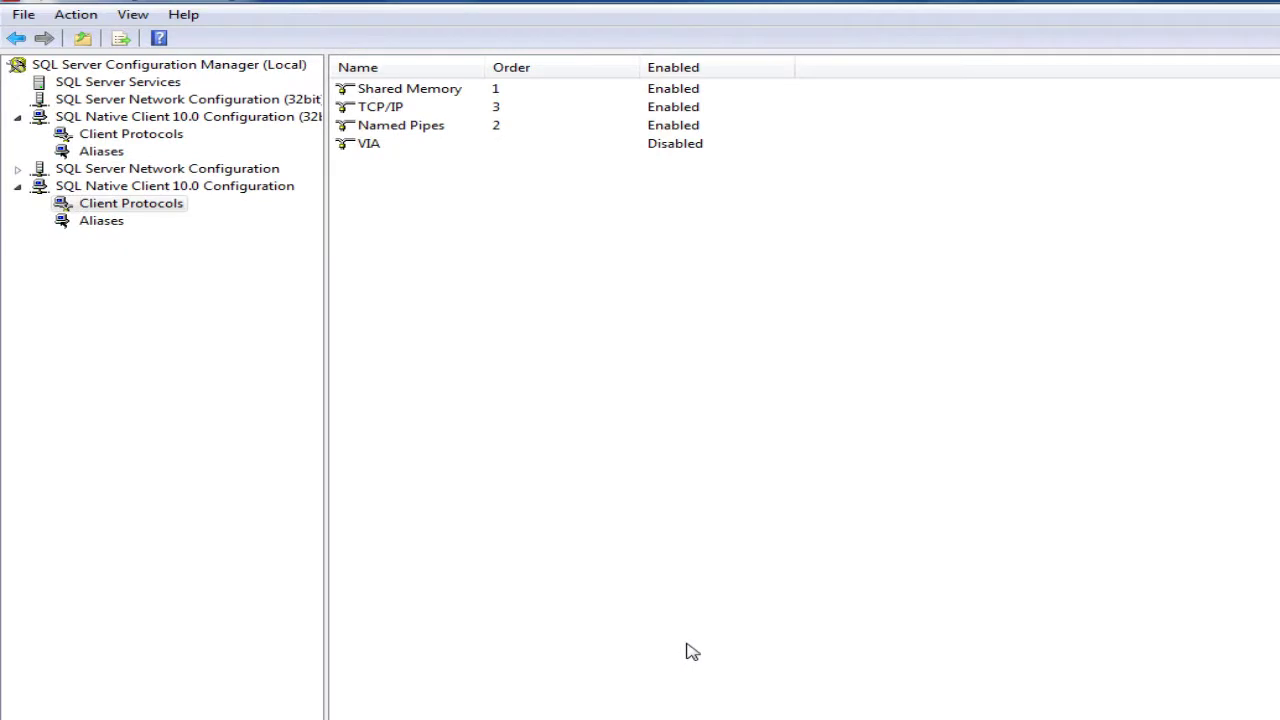
# Enable the TCP/IP client protocol under SQL Native Client 10.0 Configuration (32bit)
pyautogui.click(266, 120)
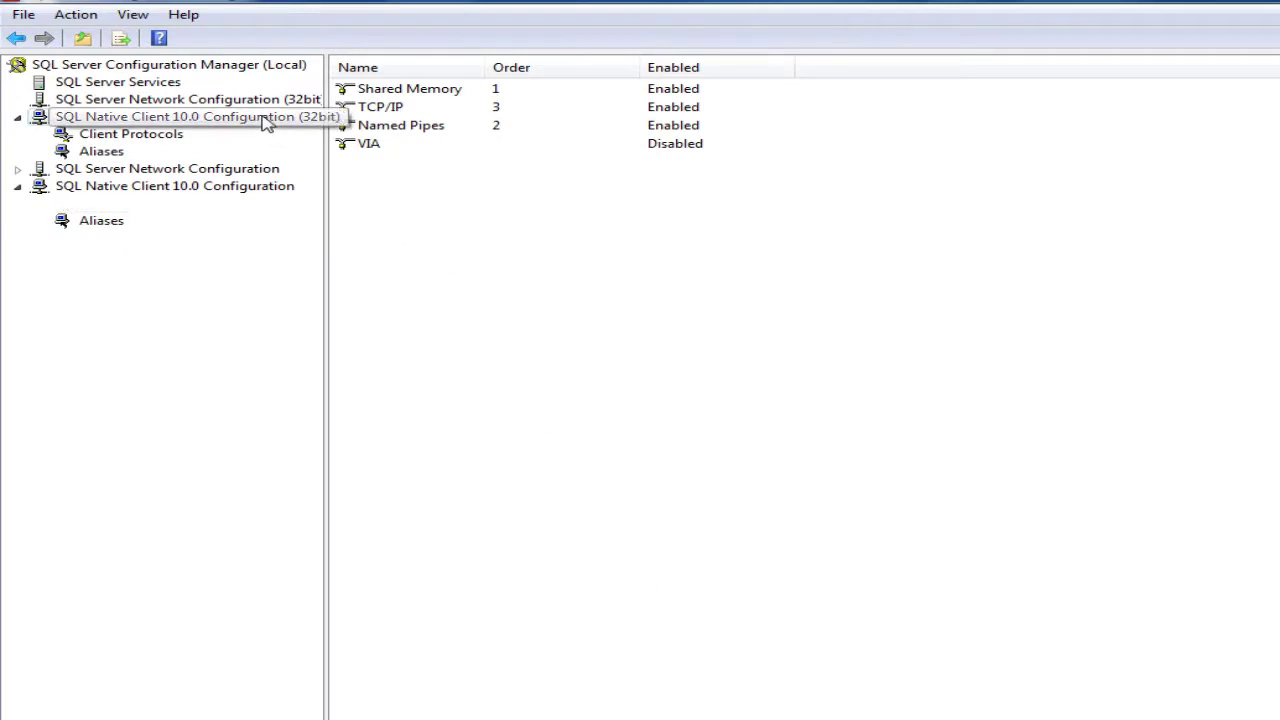
pyautogui.click(133, 138)
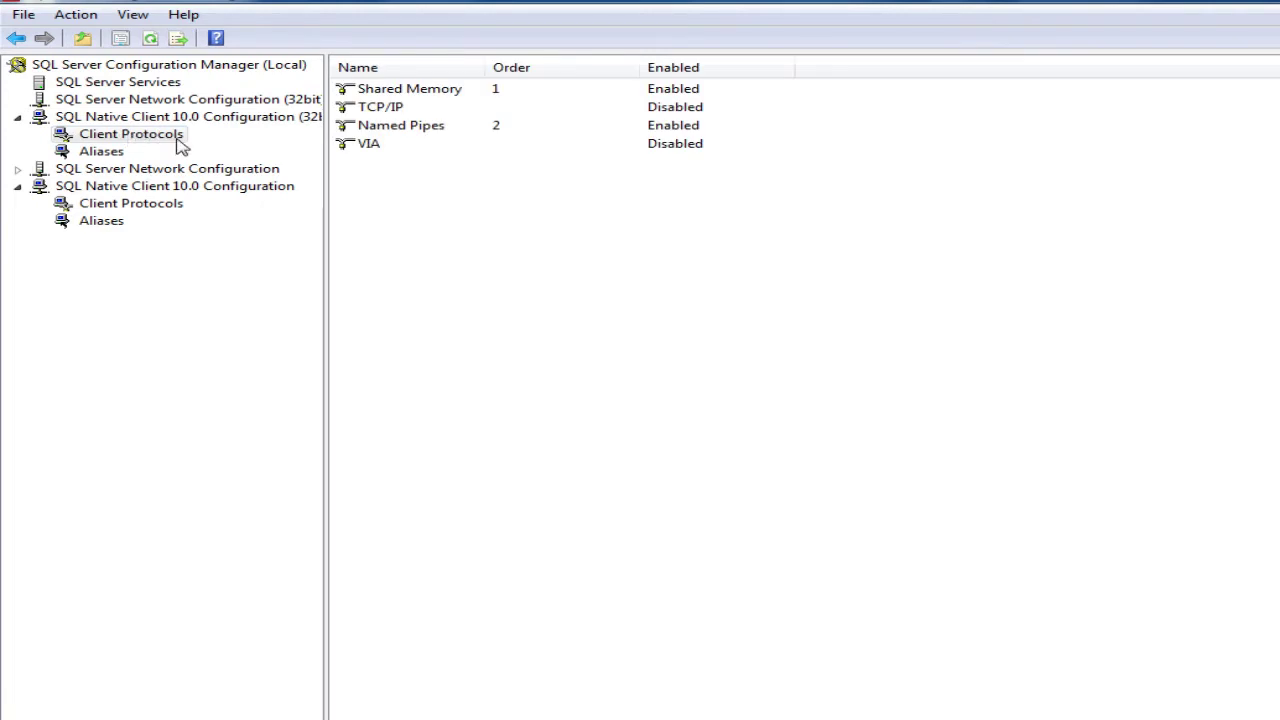
pyautogui.doubleClick(378, 108)
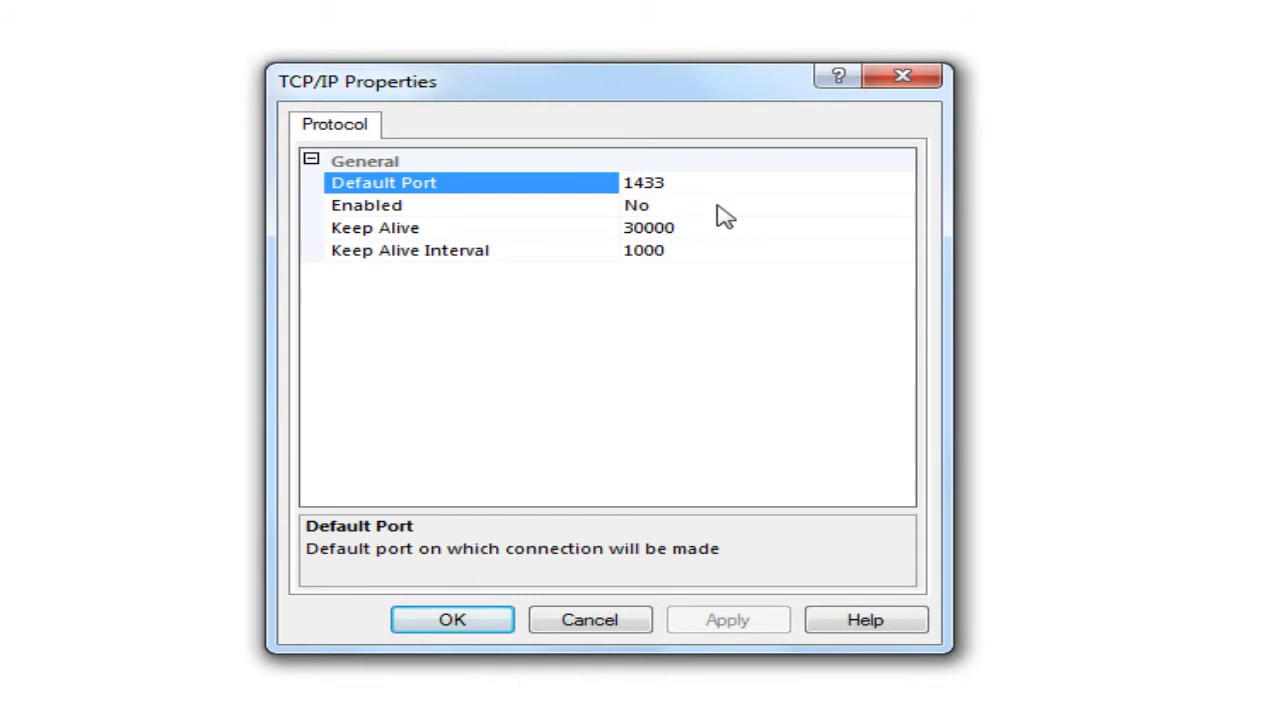
pyautogui.click(900, 208)
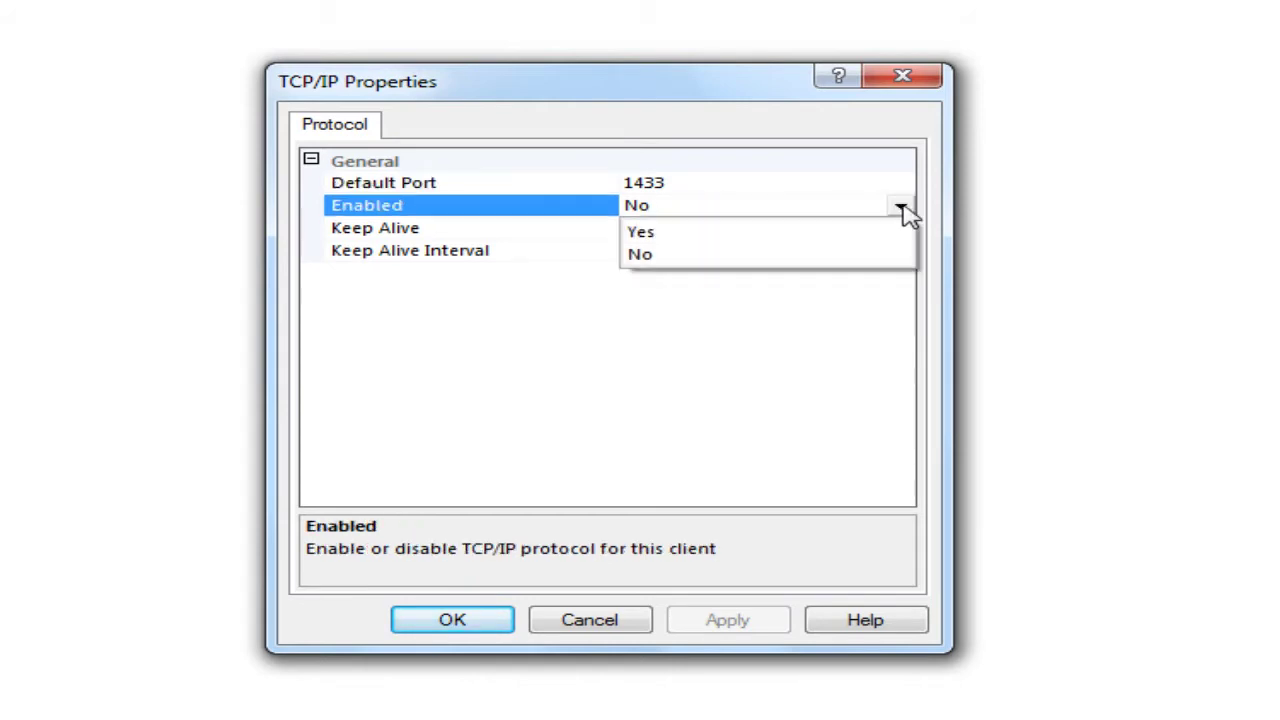
pyautogui.click(668, 234)
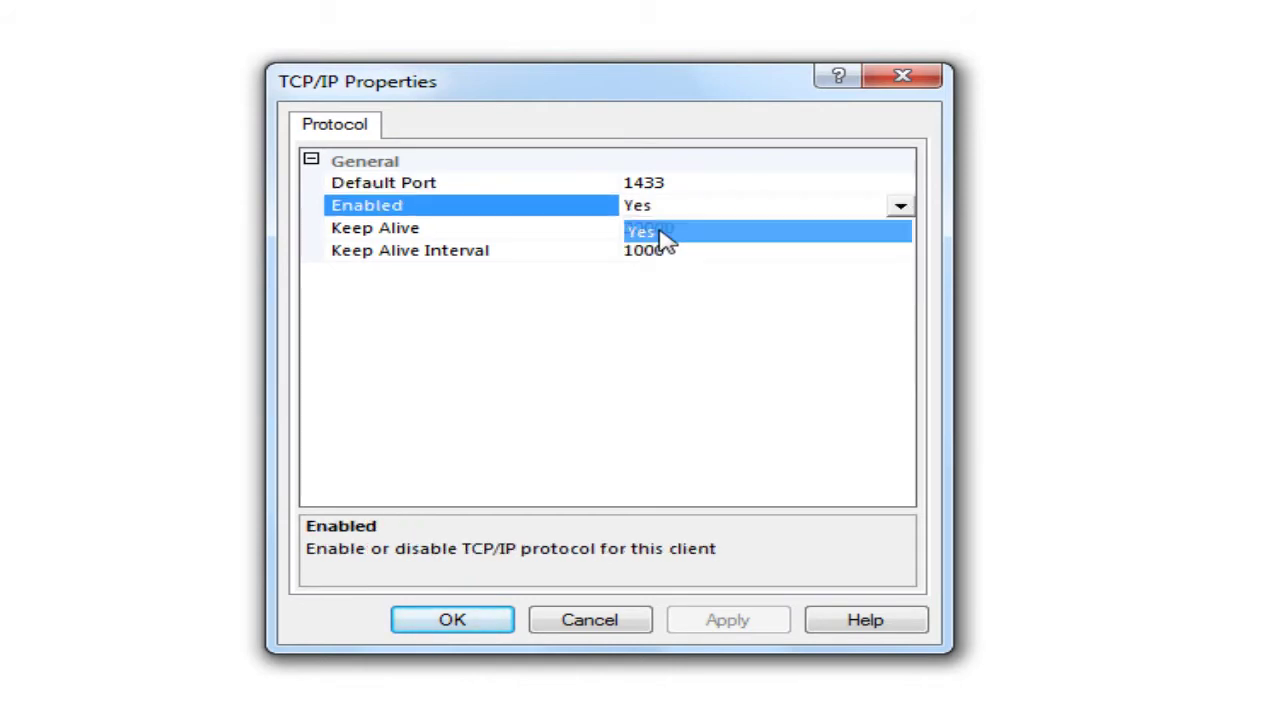
pyautogui.click(455, 628)
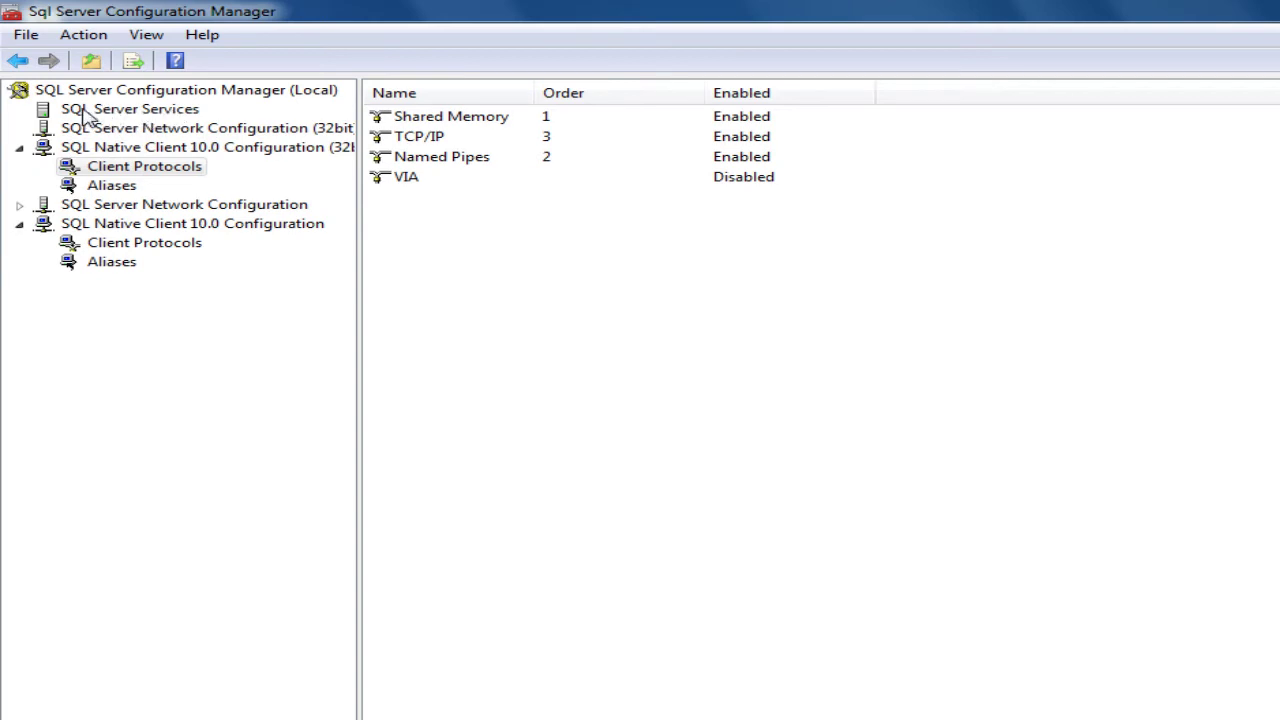
# Restart the SQL Server (MSSQLSERVER) service from SQL Server Services
pyautogui.click(170, 112)
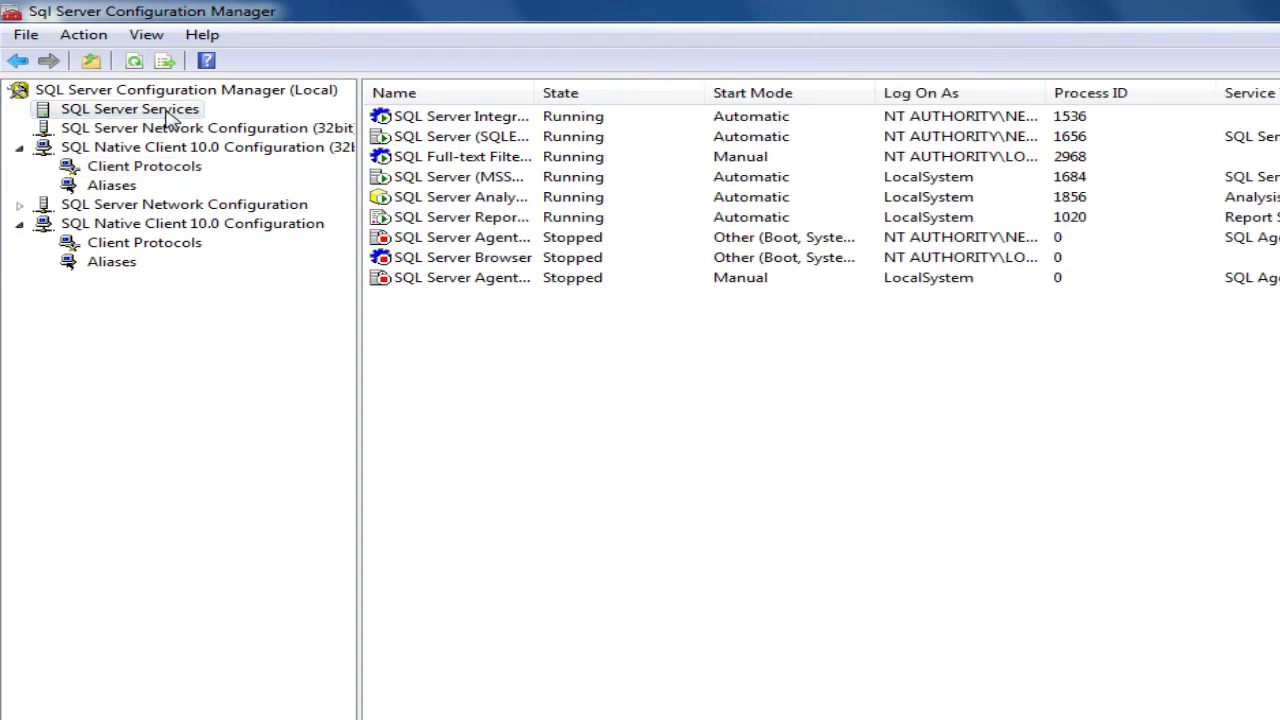
pyautogui.click(468, 178)
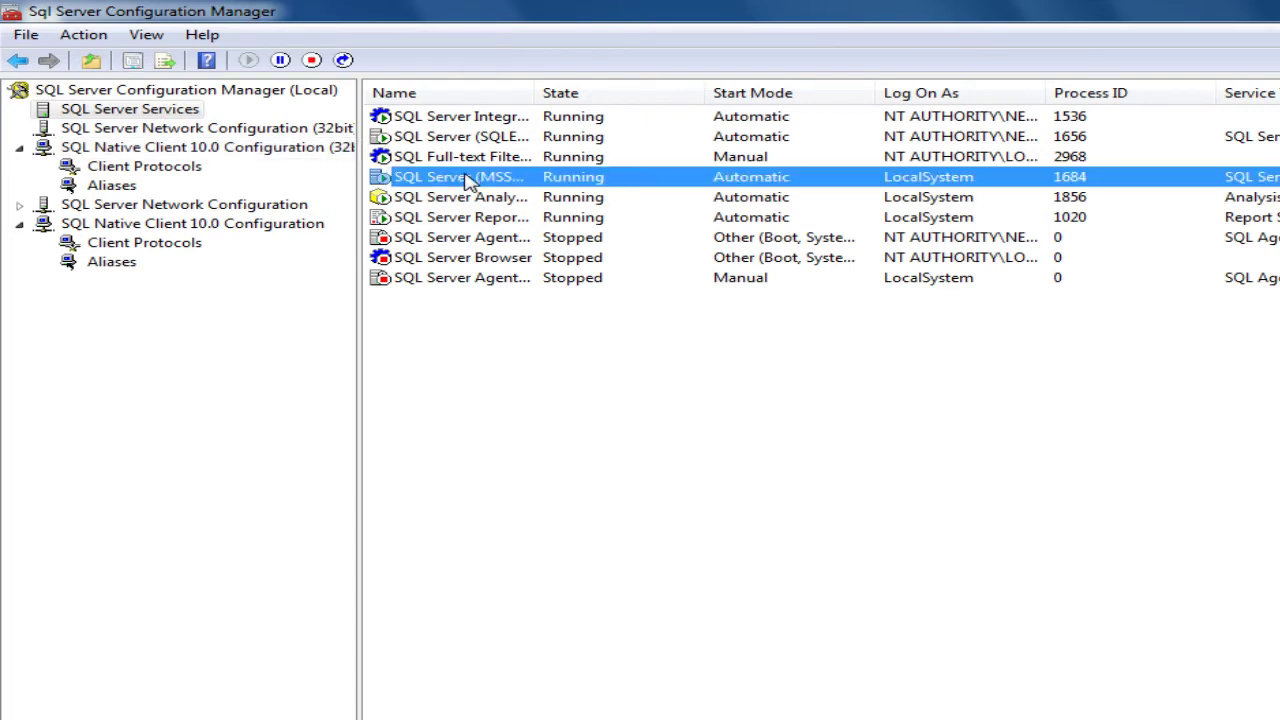
pyautogui.rightClick(468, 180)
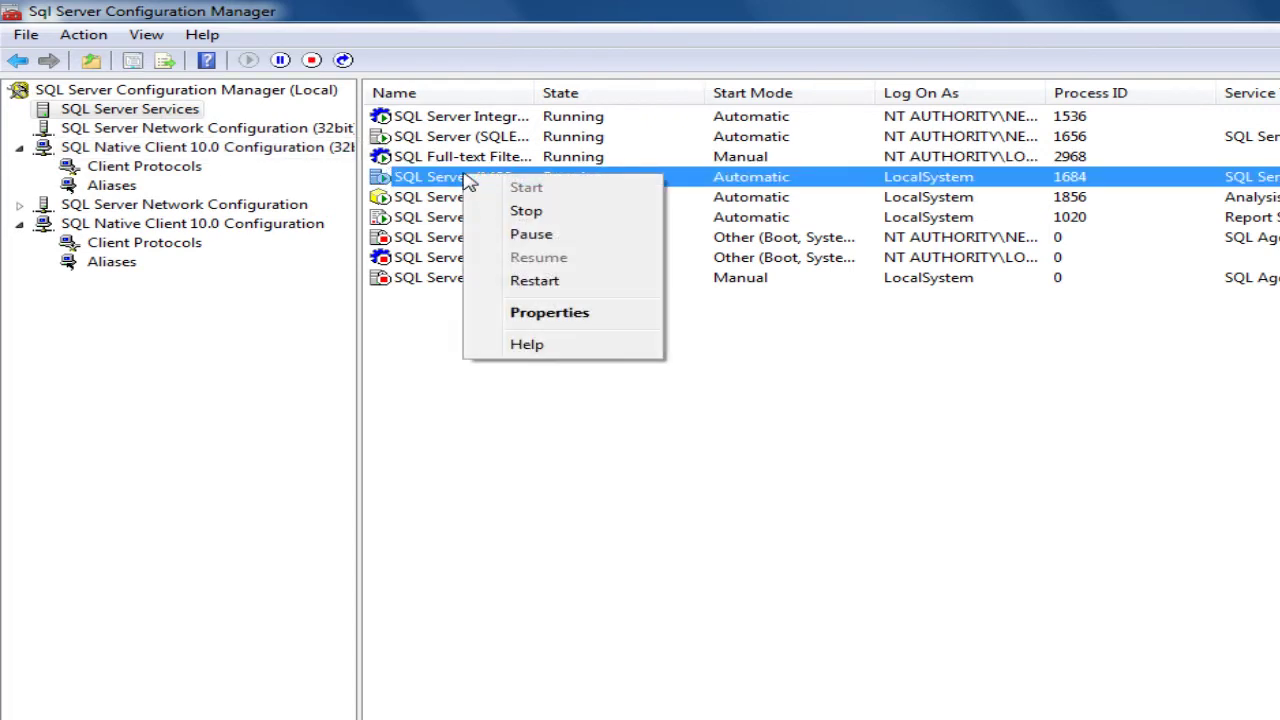
pyautogui.click(582, 284)
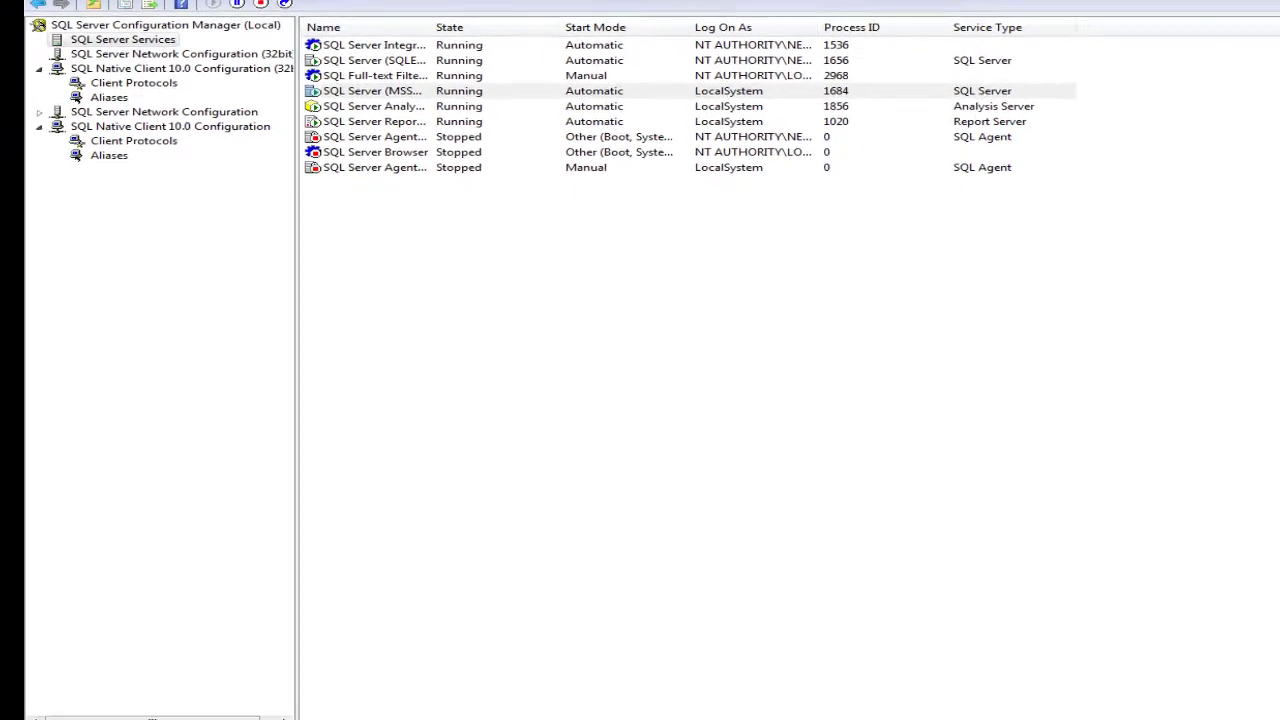
# Search the computer for "windows", open Windows Firewall and go to its advanced settings
pyautogui.press('super')
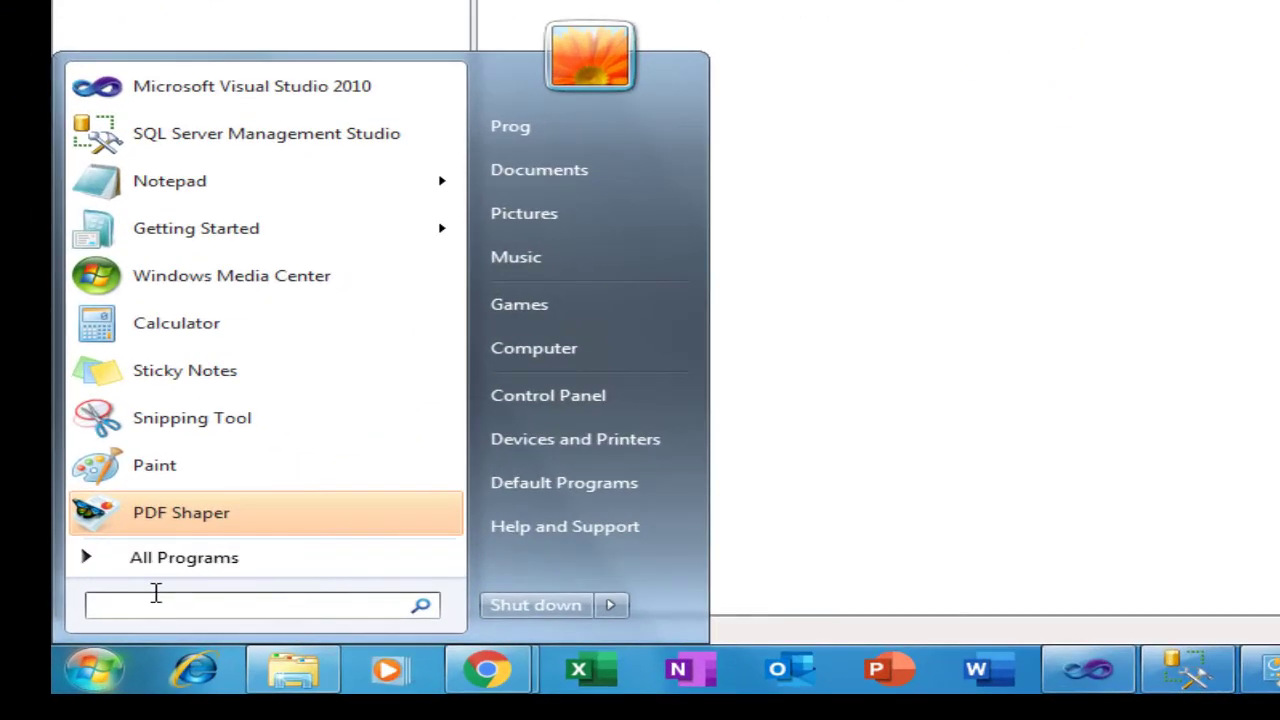
pyautogui.write('w')
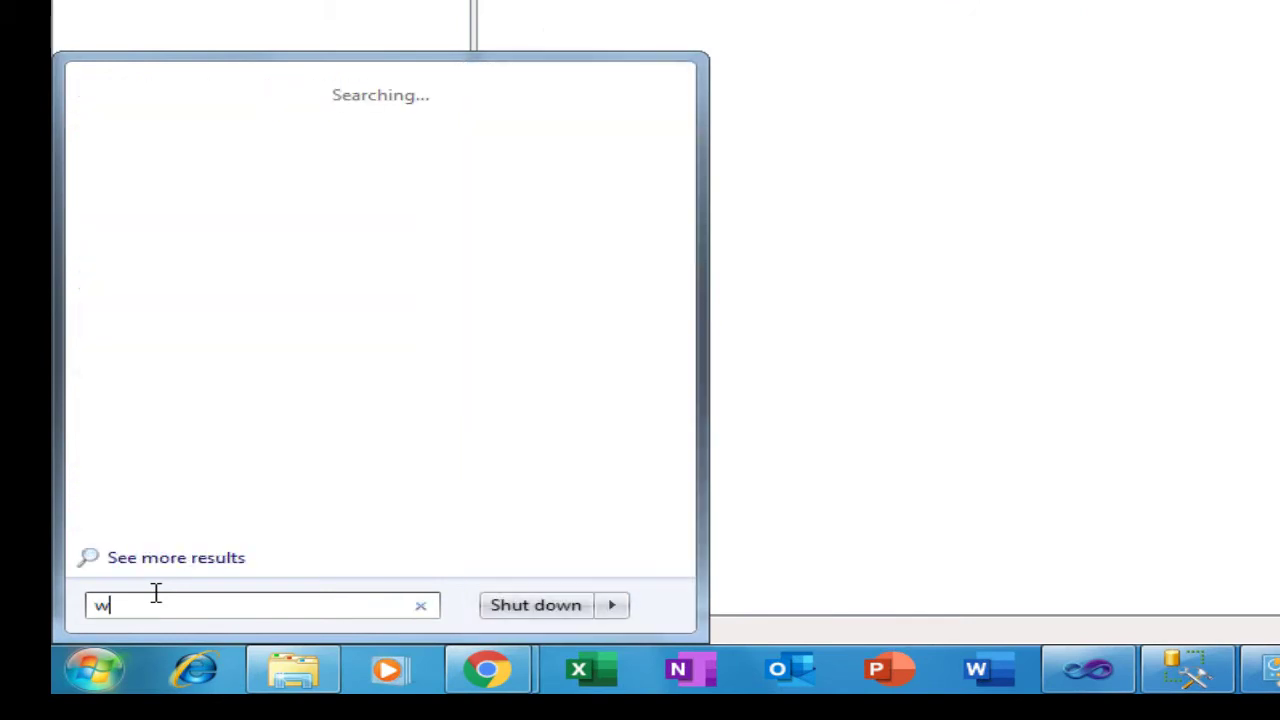
pyautogui.write('indows')
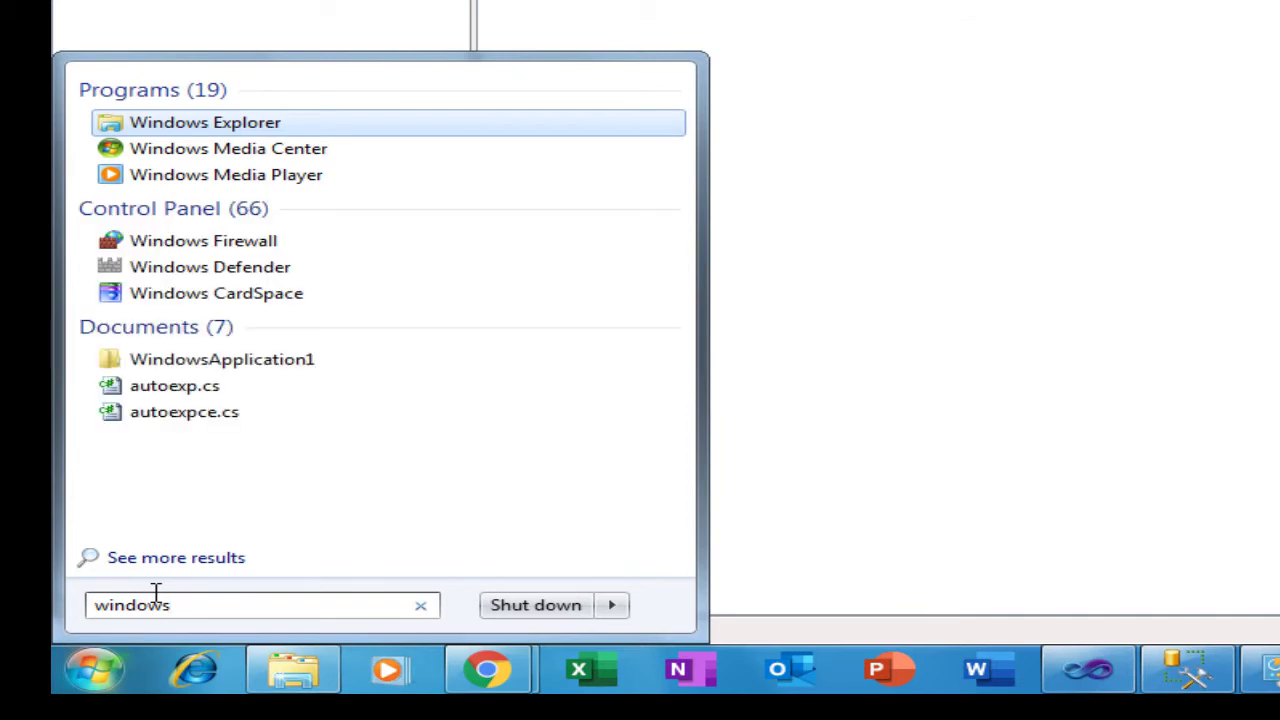
pyautogui.click(248, 245)
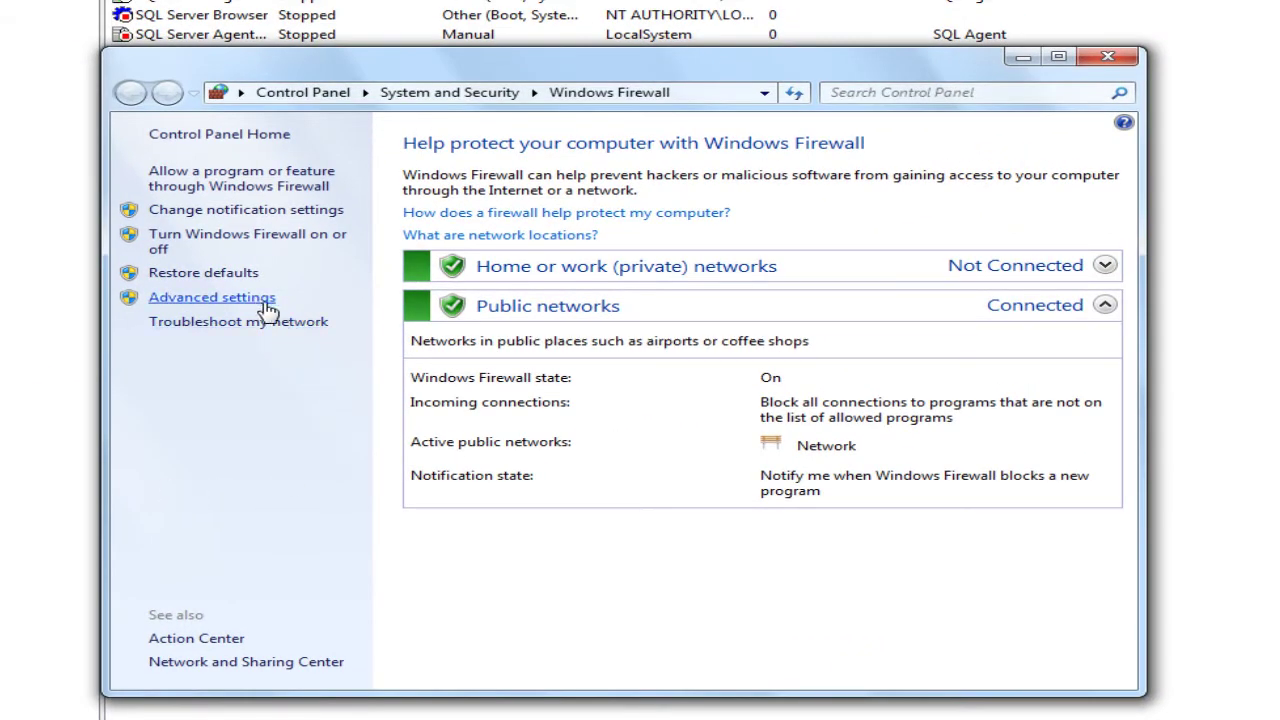
pyautogui.click(240, 305)
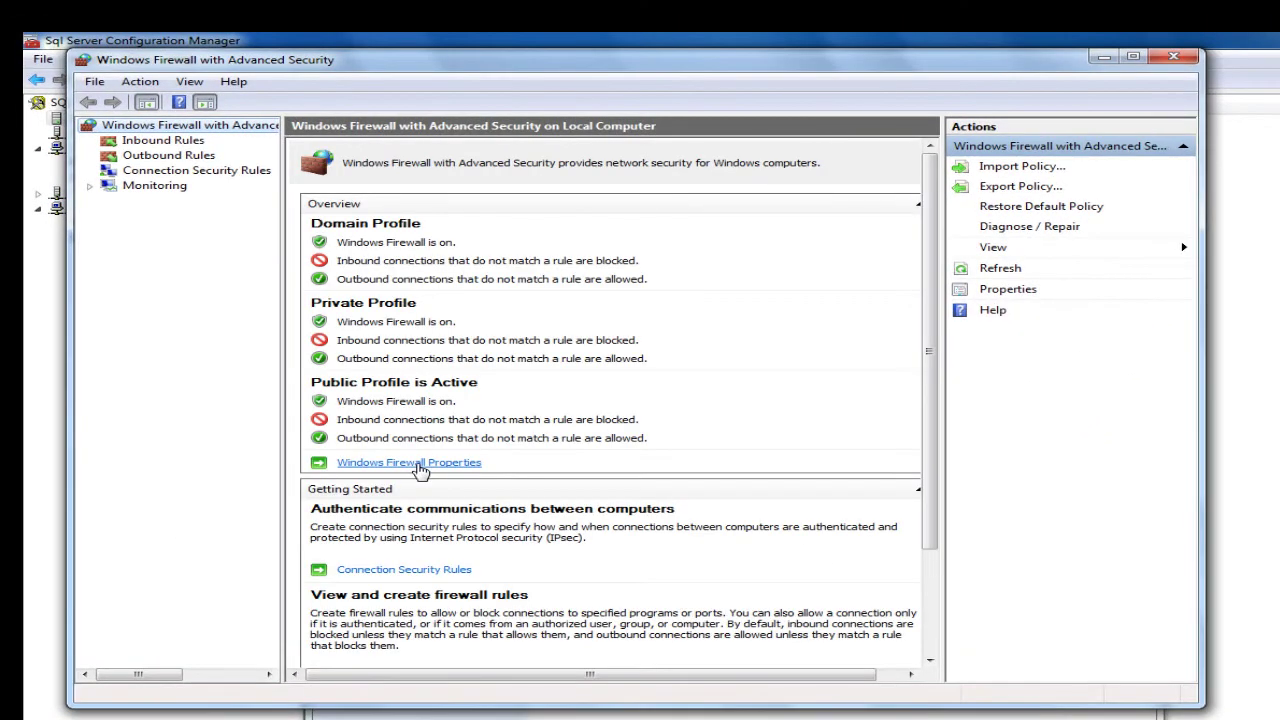
# Create a new inbound firewall rule and choose Port as its rule type
pyautogui.click(165, 141)
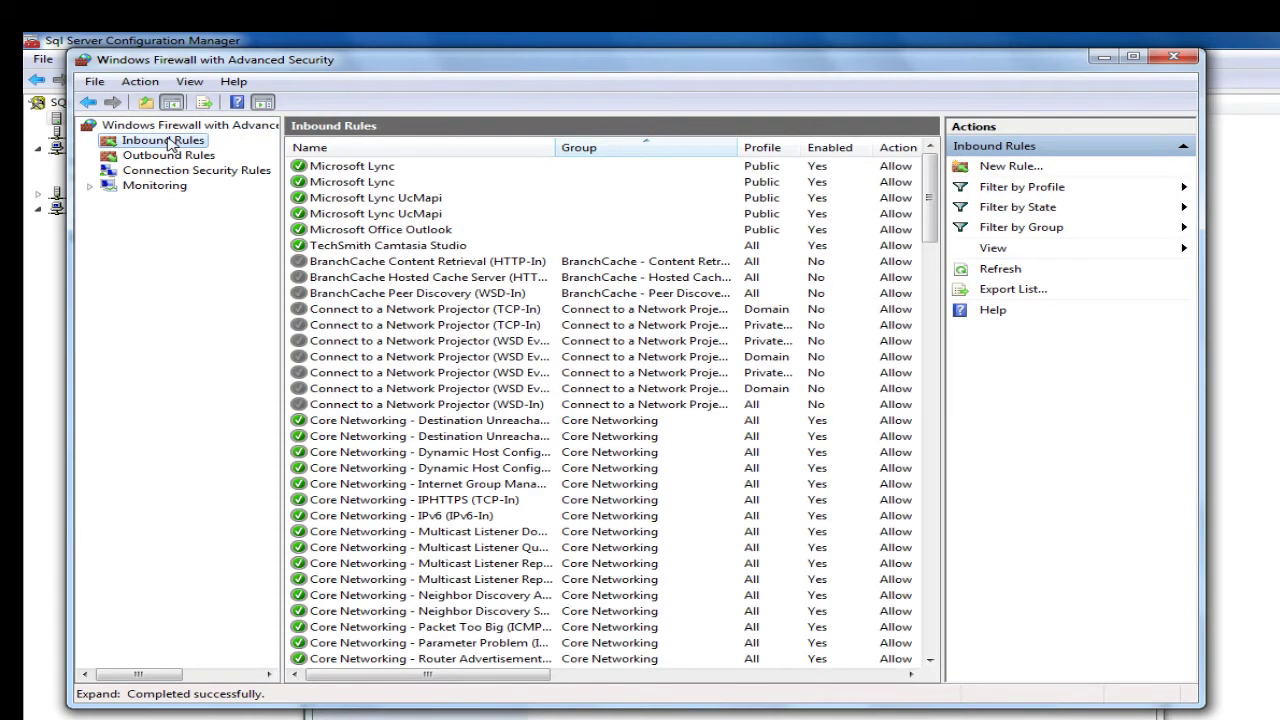
pyautogui.rightClick(165, 141)
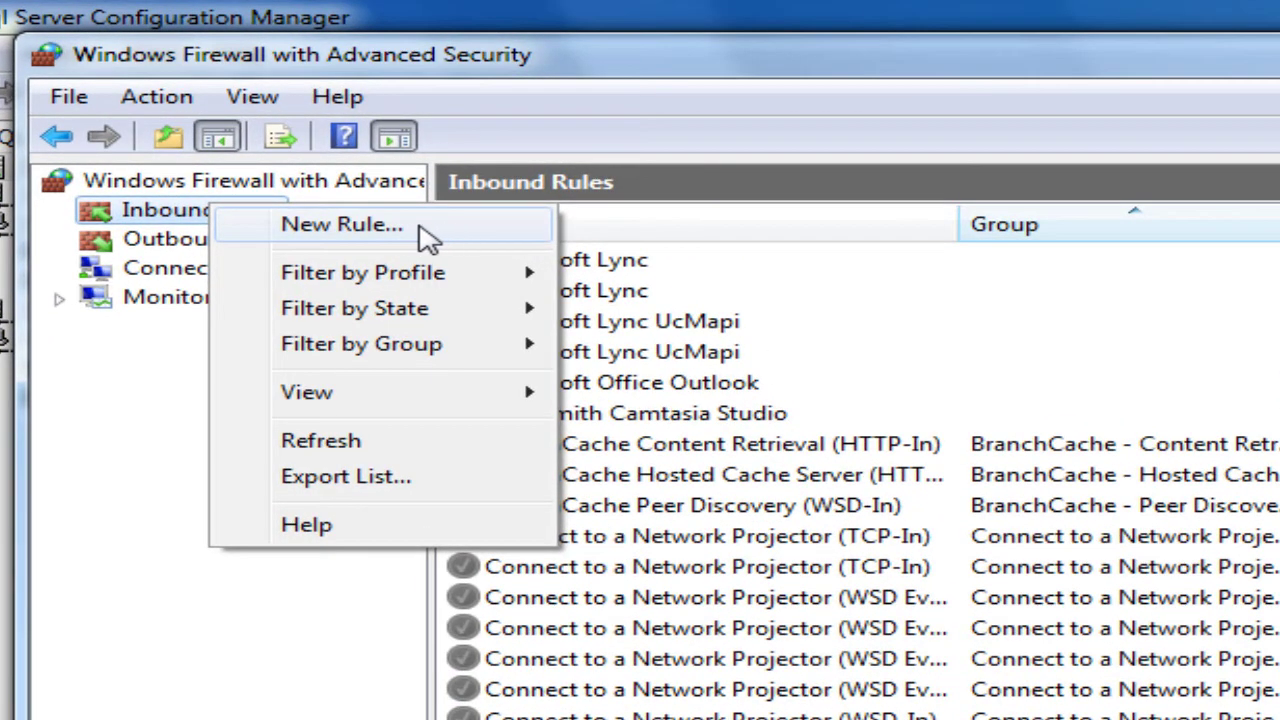
pyautogui.click(440, 230)
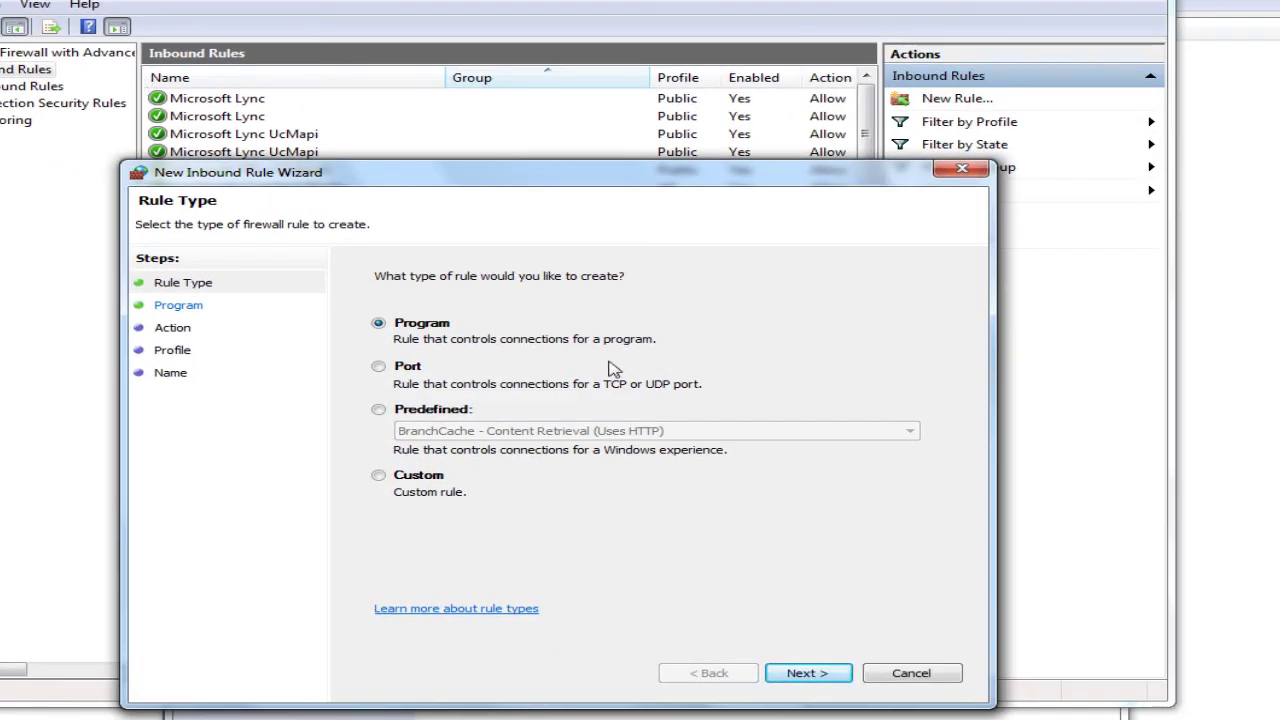
pyautogui.click(380, 368)
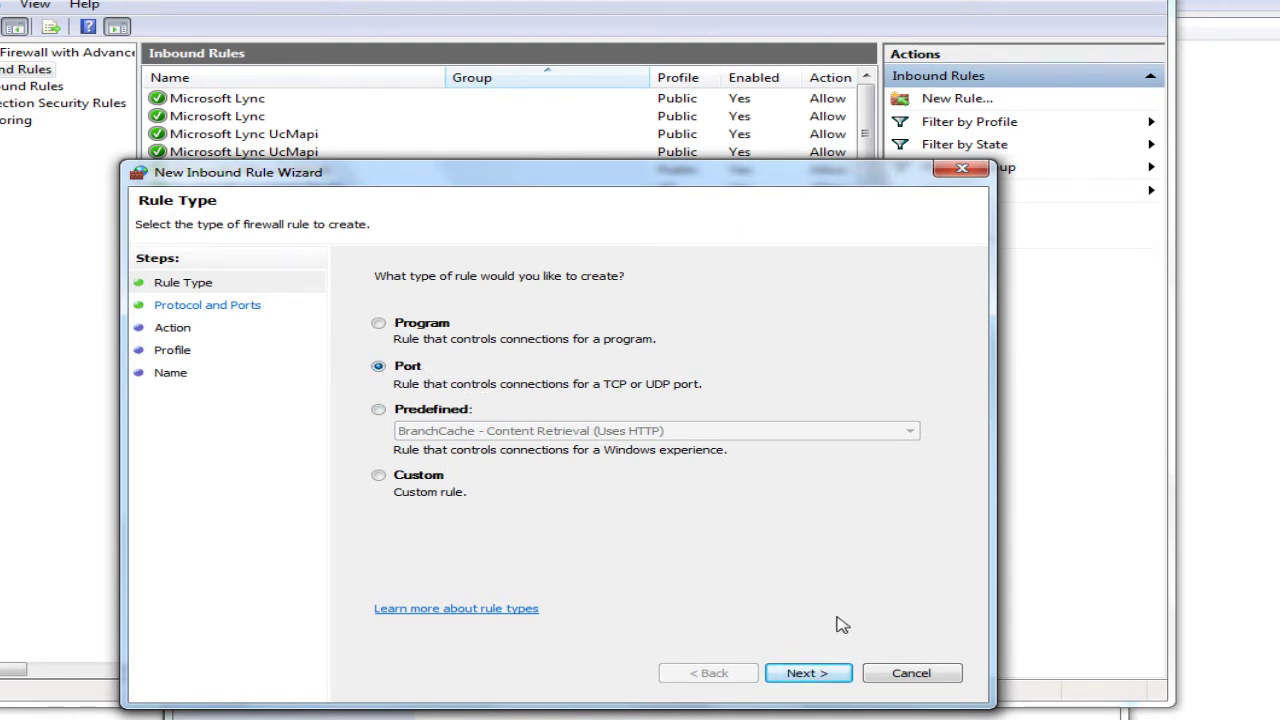
pyautogui.click(808, 675)
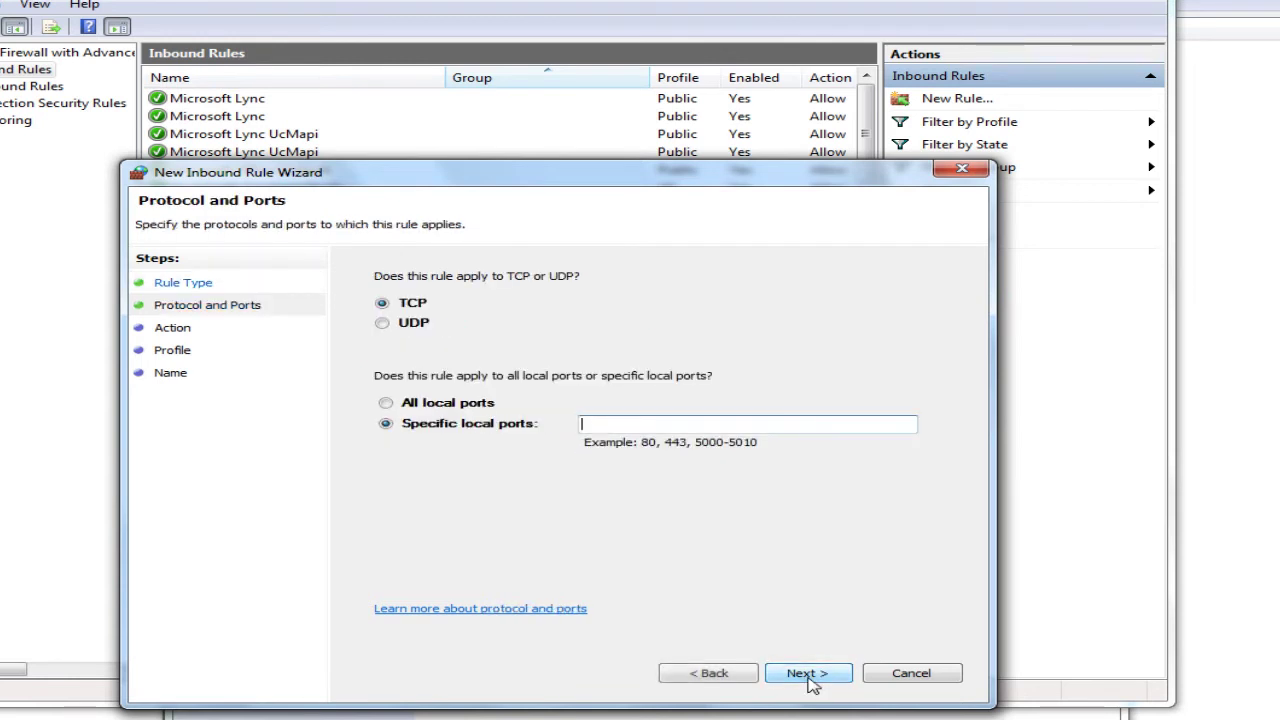
# Apply the inbound rule to TCP on specific local port 1433
pyautogui.click(604, 423)
pyautogui.write('1')
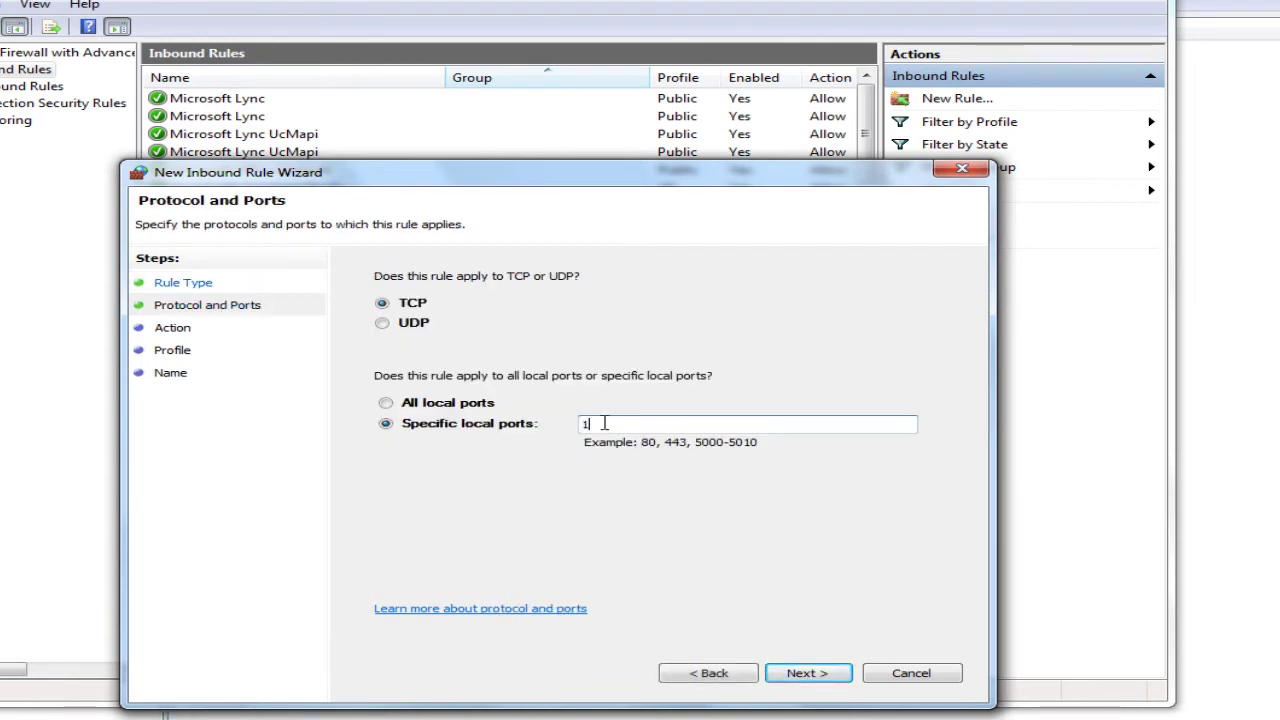
pyautogui.write('433')
pyautogui.click(812, 675)
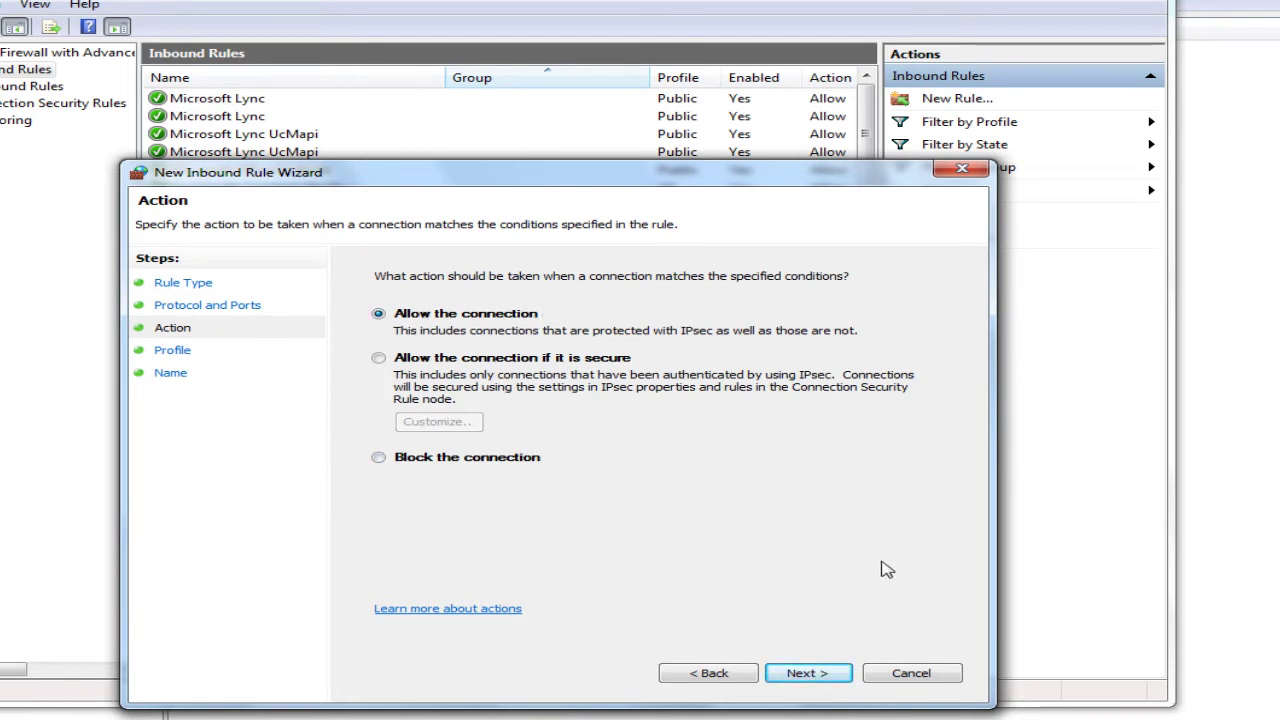
# Allow the connection for the Domain, Private and Public profiles and finish the rule with the name "Sql gg in"
pyautogui.click(812, 674)
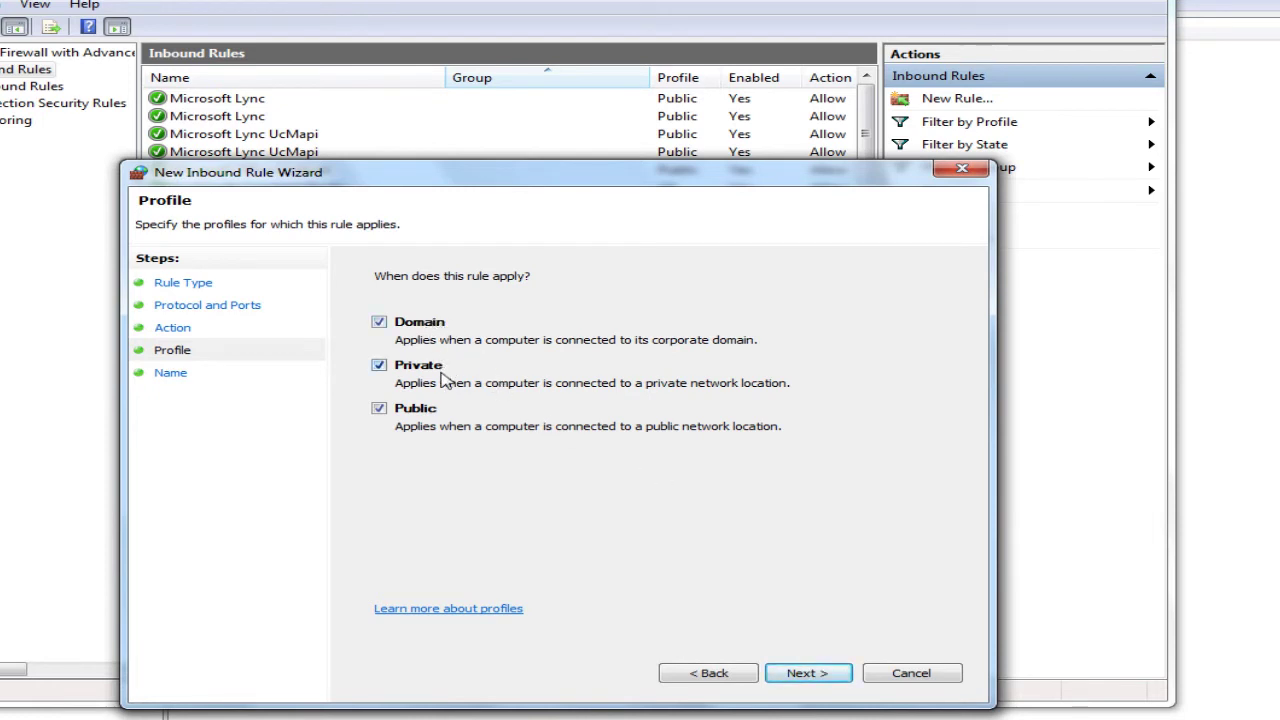
pyautogui.click(808, 673)
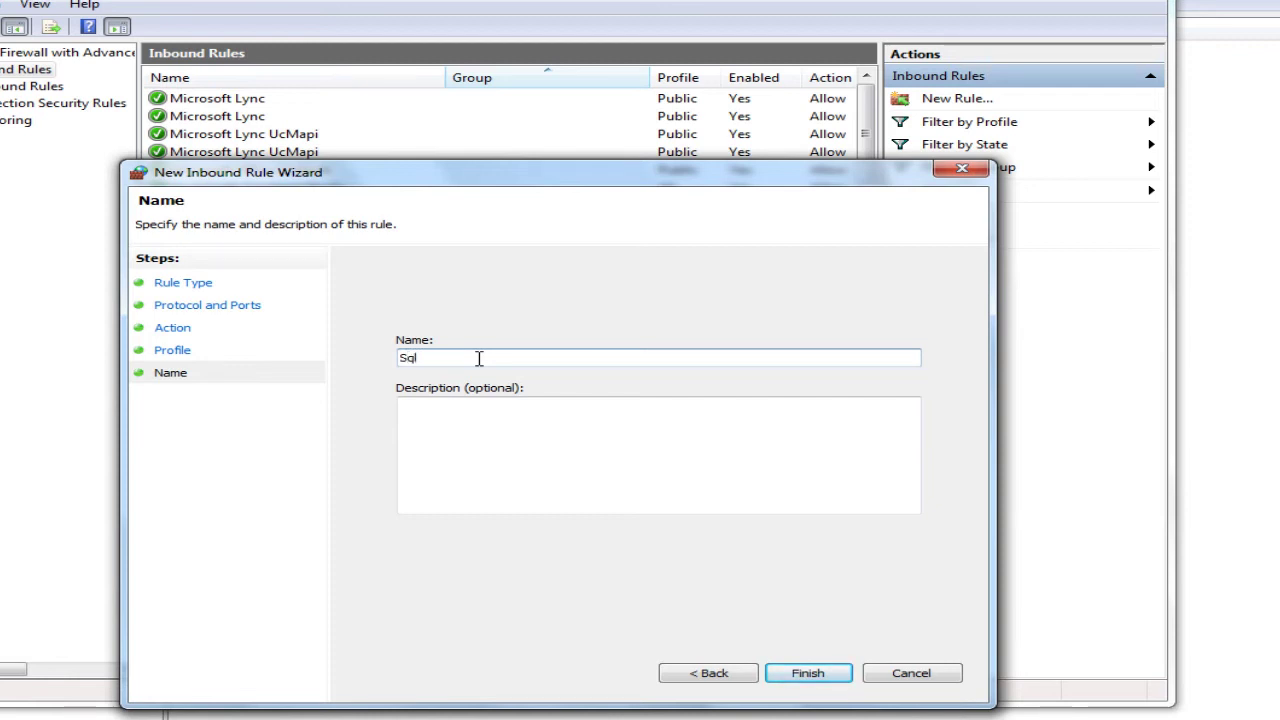
pyautogui.write('gg in')
pyautogui.click(812, 673)
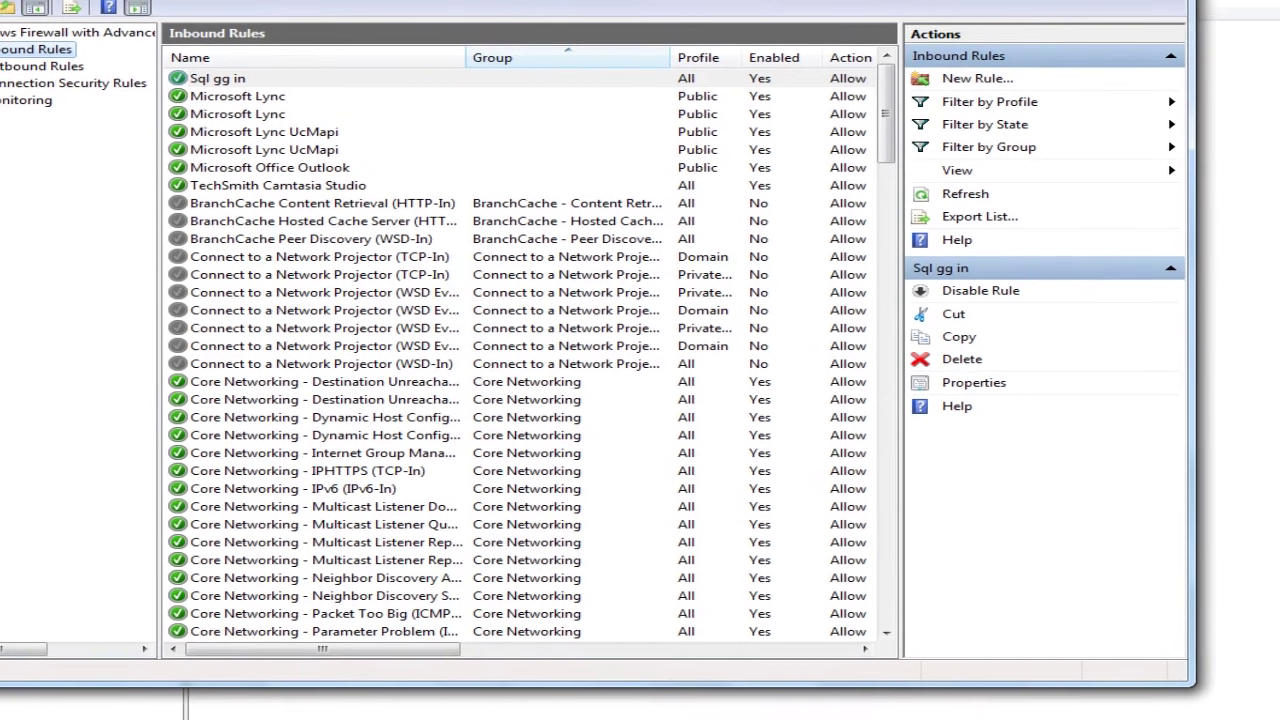
# Search for "run", open the Run dialog and launch cmd from it
pyautogui.press('super')
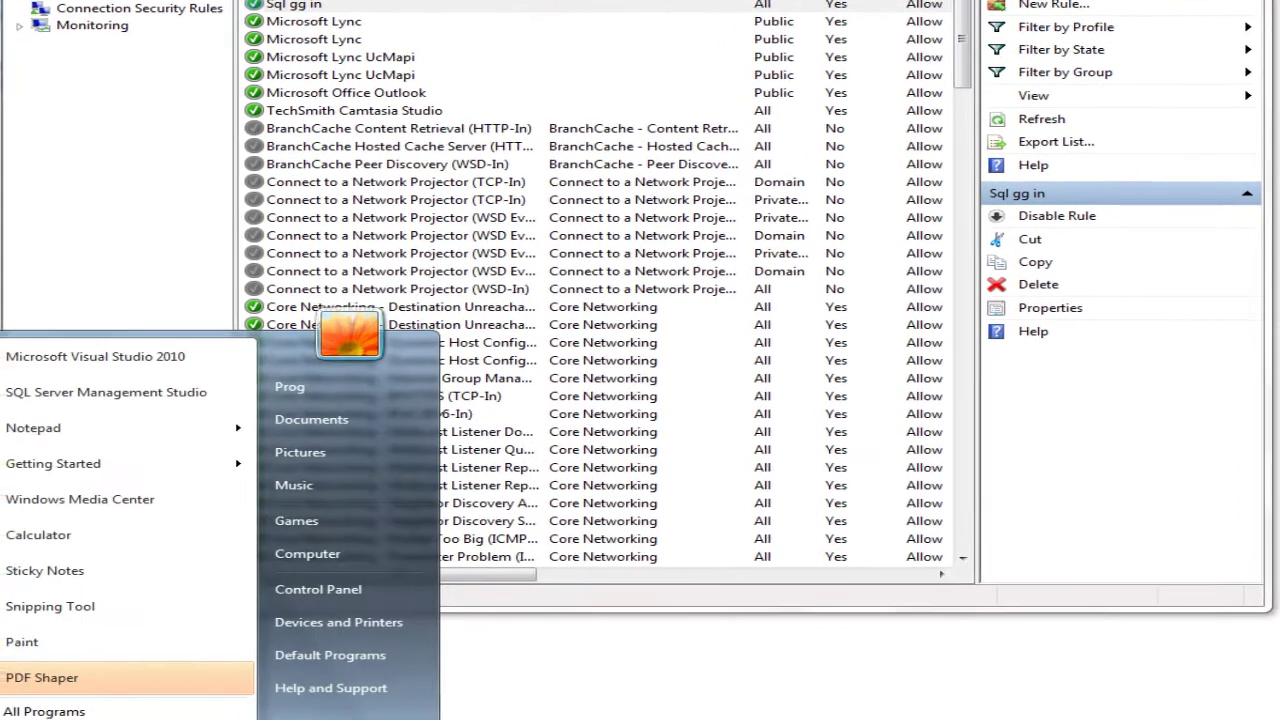
pyautogui.click(103, 692)
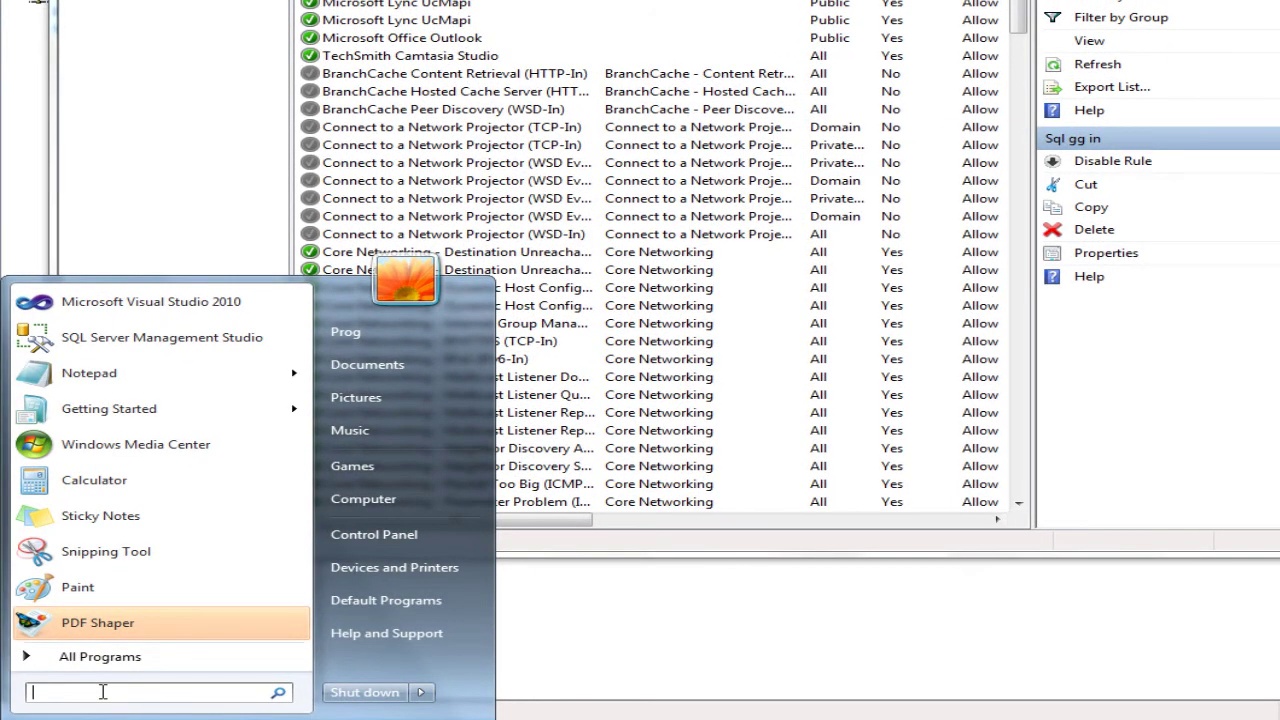
pyautogui.write('run')
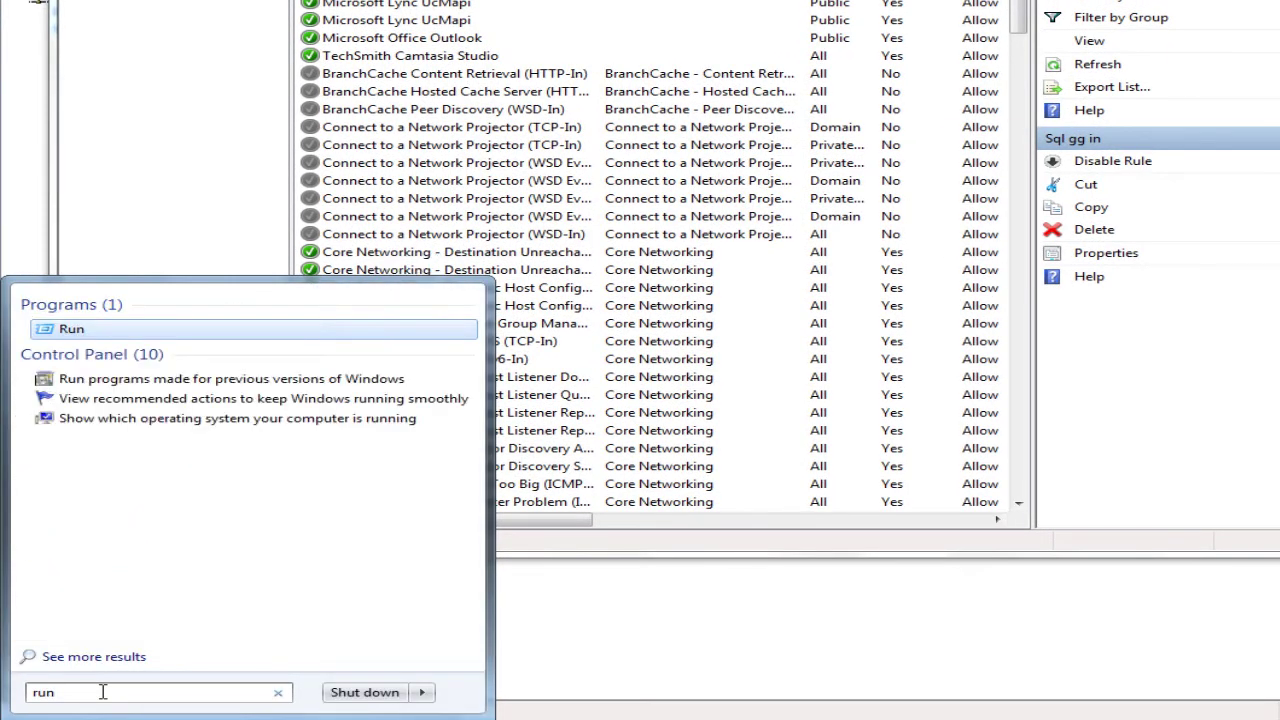
pyautogui.click(72, 329)
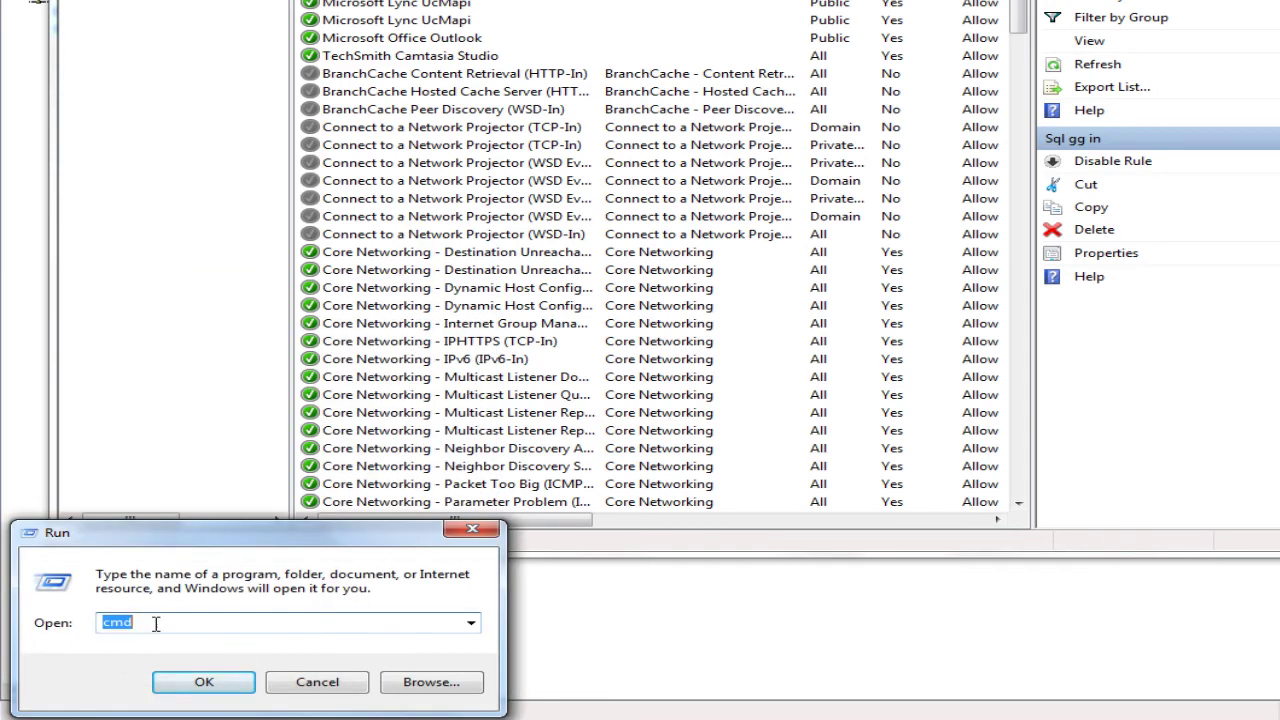
pyautogui.click(156, 623)
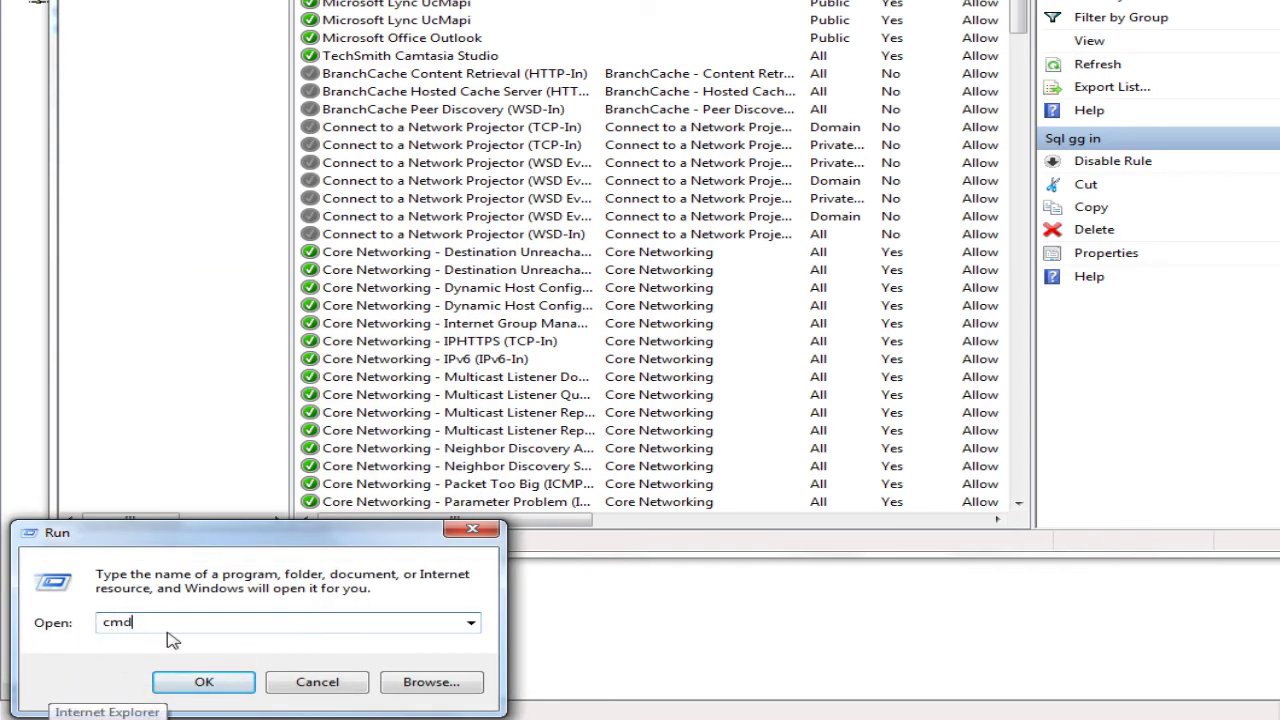
pyautogui.click(236, 682)
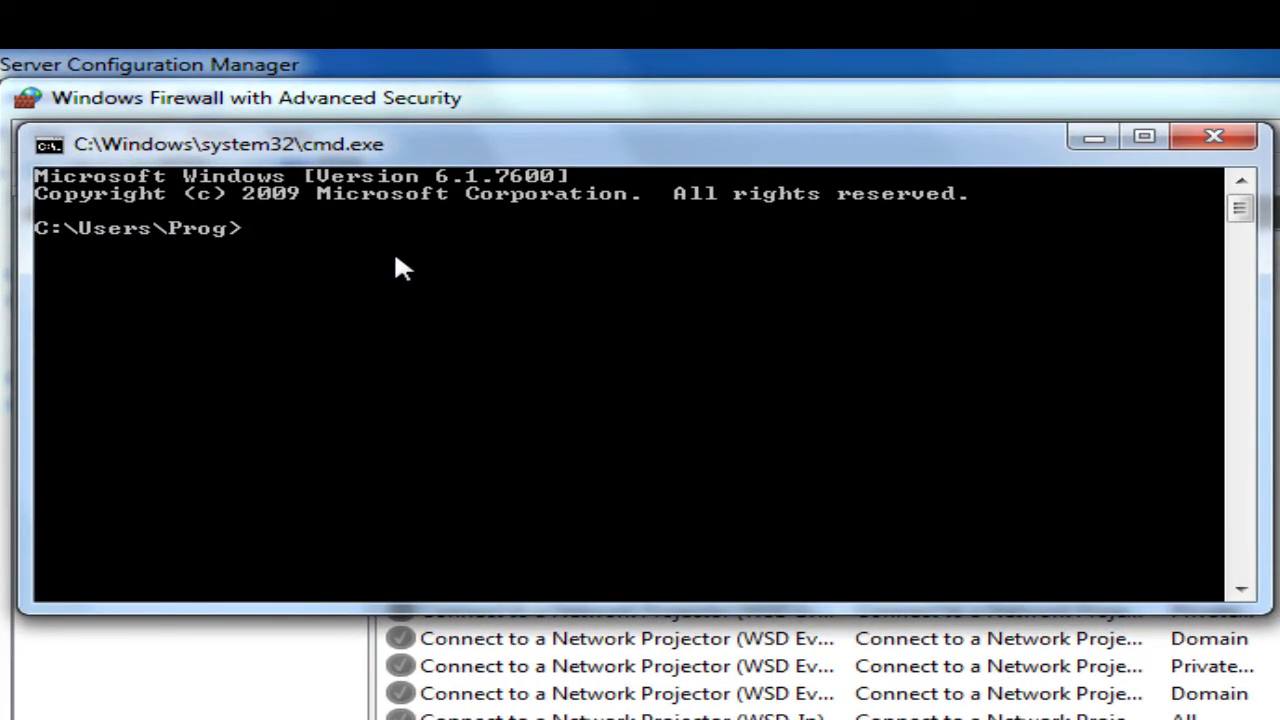
# Run ipconfig to look up the computer's IPv4 address, and close the command prompt
pyautogui.write('ipconf')
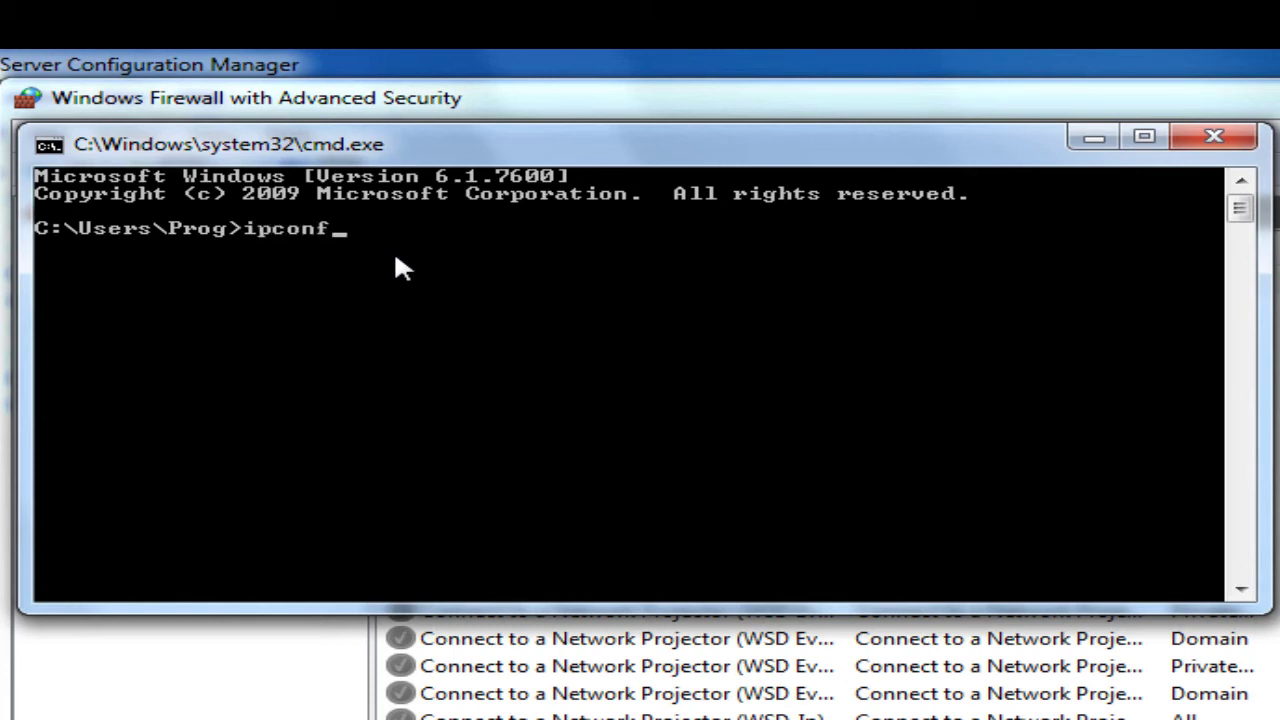
pyautogui.write('ig')
pyautogui.press('Return')
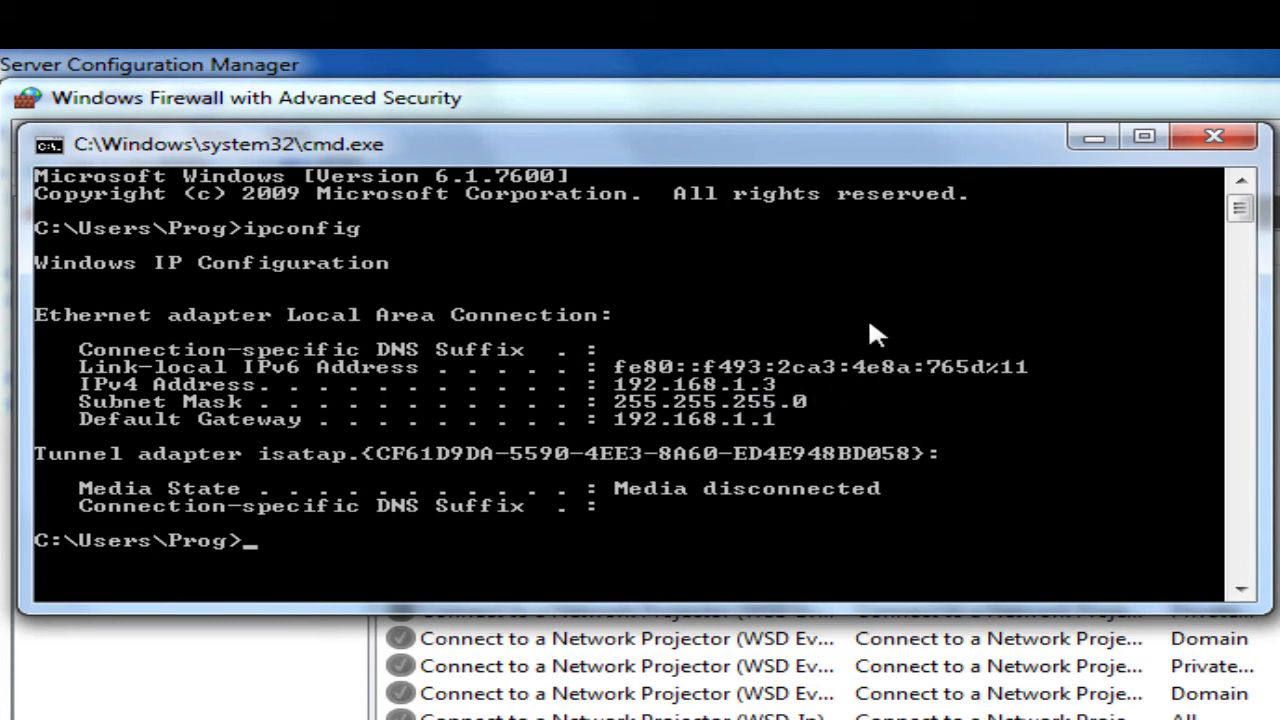
pyautogui.click(1210, 140)
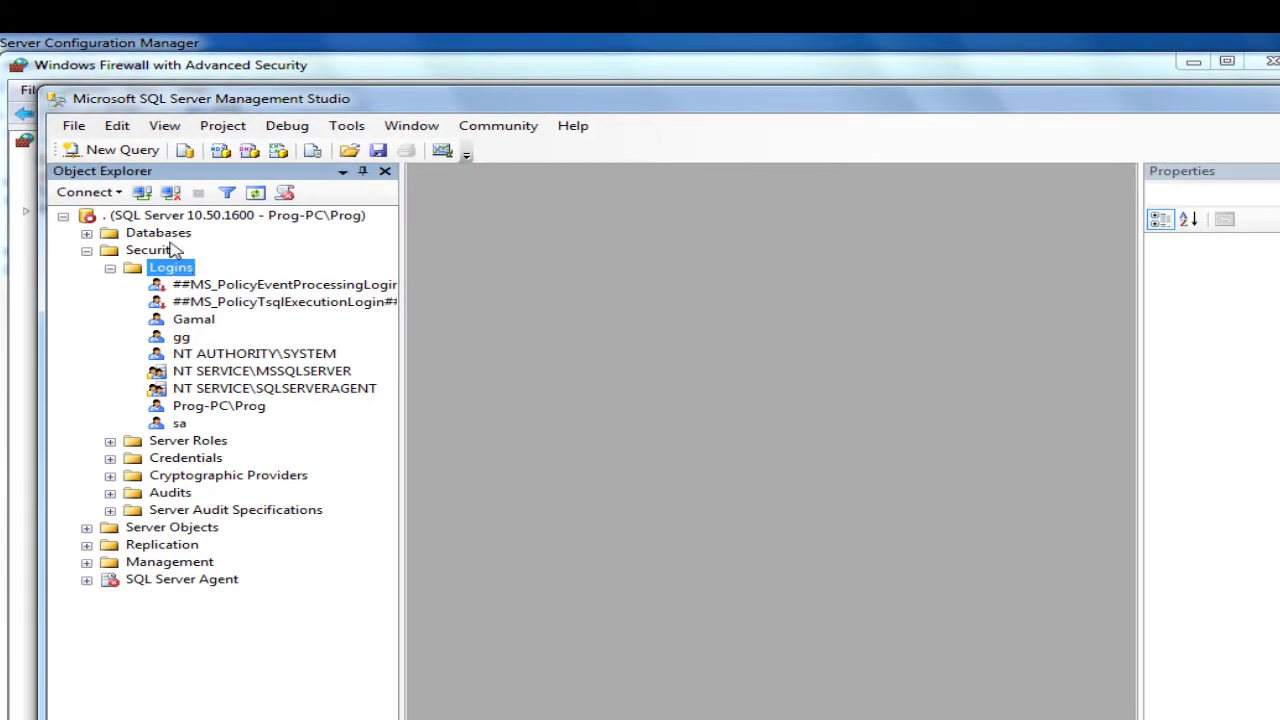
# In SQL Server Management Studio, start the MSSQLSERVER service of the connected server and confirm the start
pyautogui.rightClick(182, 220)
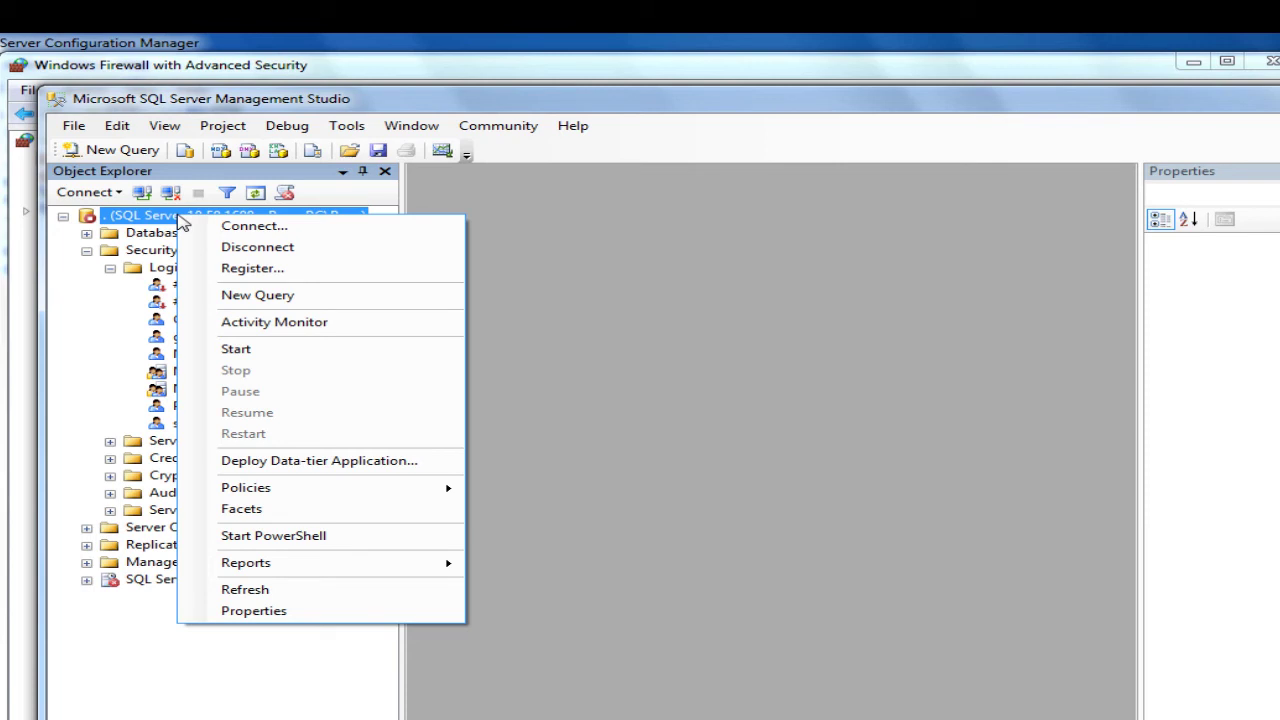
pyautogui.click(257, 352)
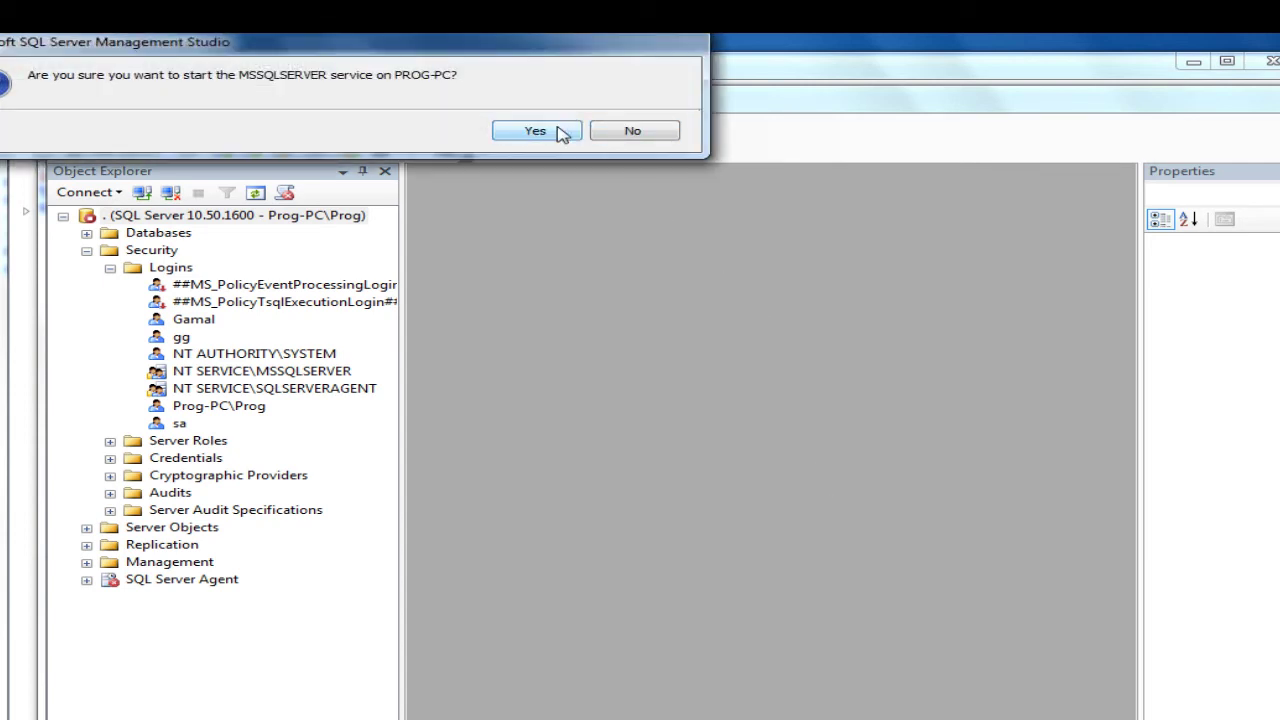
pyautogui.click(562, 131)
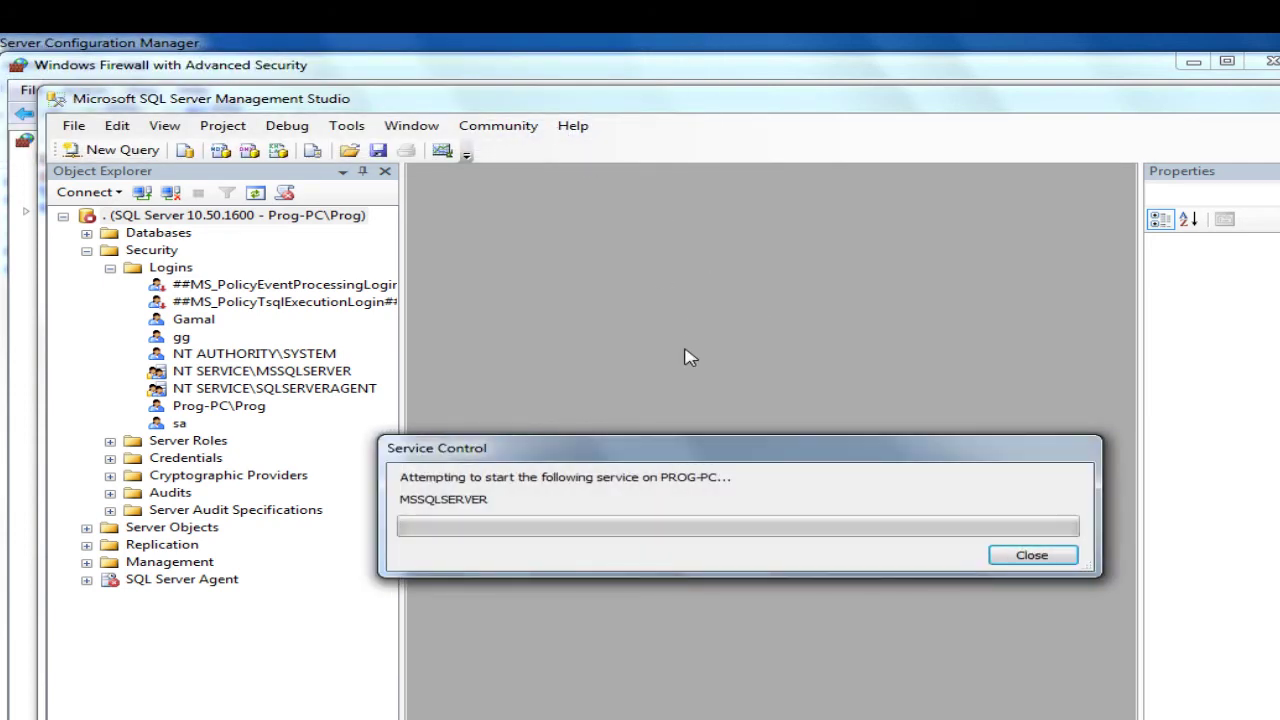